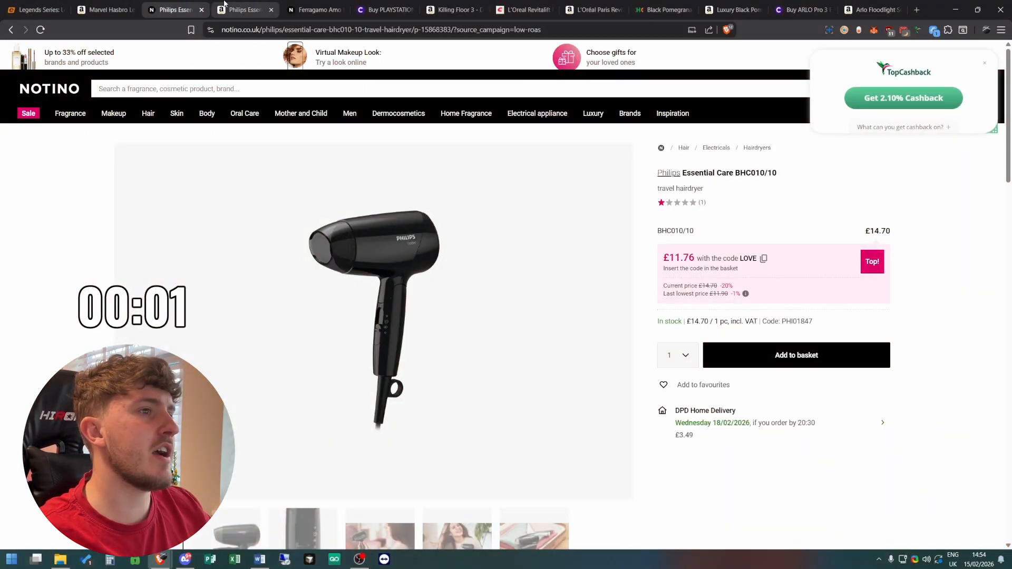
Compare the Philips Essential Care BHC010/10 hairdryer's Notino offer with its matching Amazon listing
{"action": "left_click", "coordinate": [224, 6]}
{"action": "left_click", "coordinate": [205, 5]}
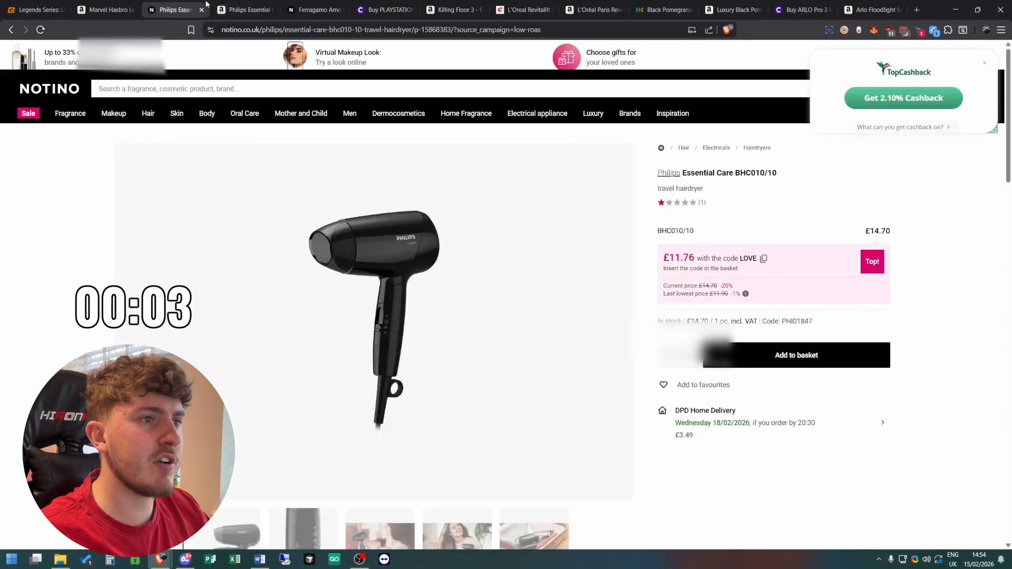
{"action": "left_click", "coordinate": [248, 5]}
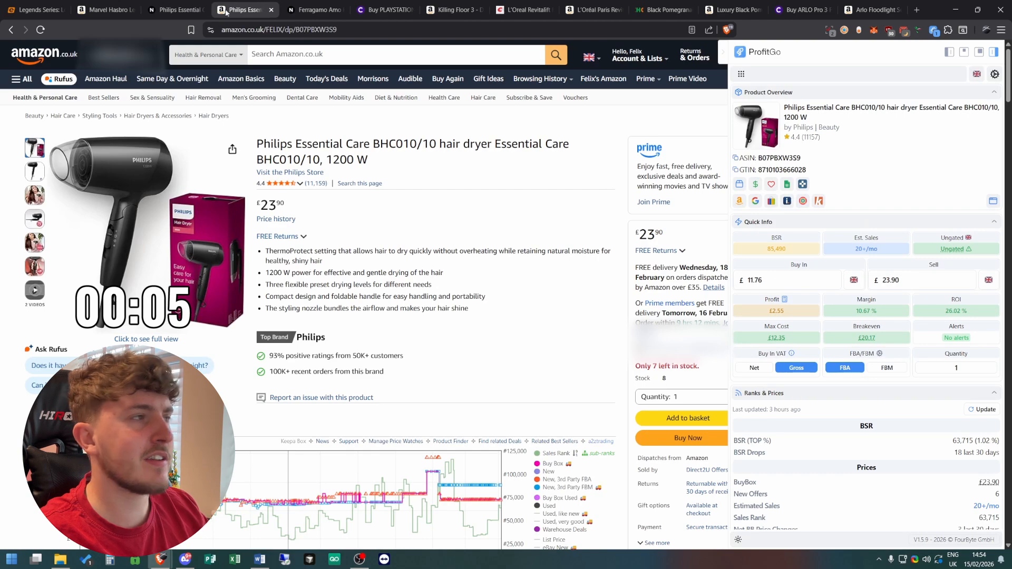
{"action": "left_click", "coordinate": [188, 10]}
{"action": "left_click", "coordinate": [249, 7]}
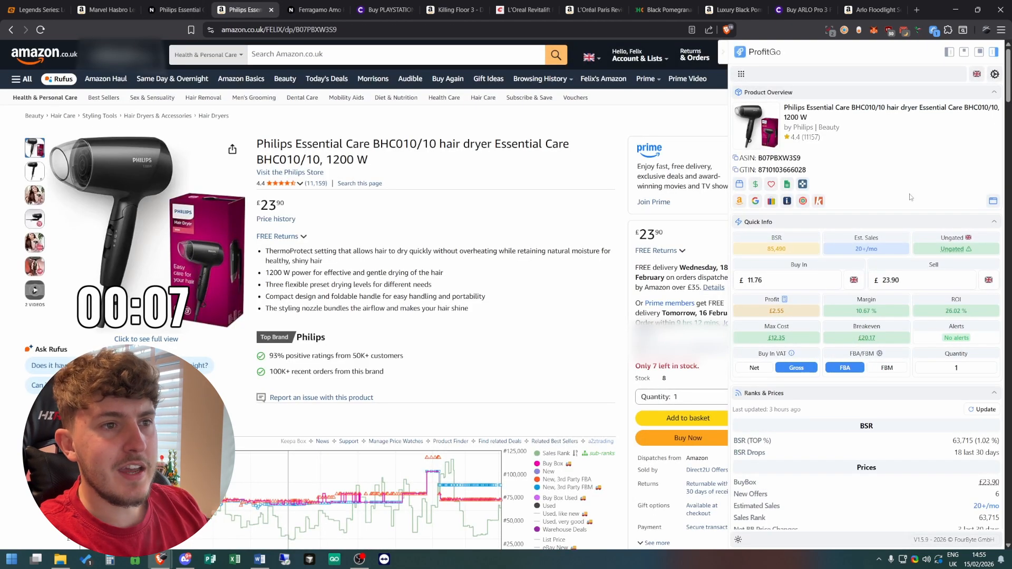
Examine the hair dryer's estimated sales, profit figures, alerts, price charts and live offers in ProfitGo on the Amazon listing
{"action": "scroll", "coordinate": [911, 197], "scroll_direction": "down", "scroll_amount": 1}
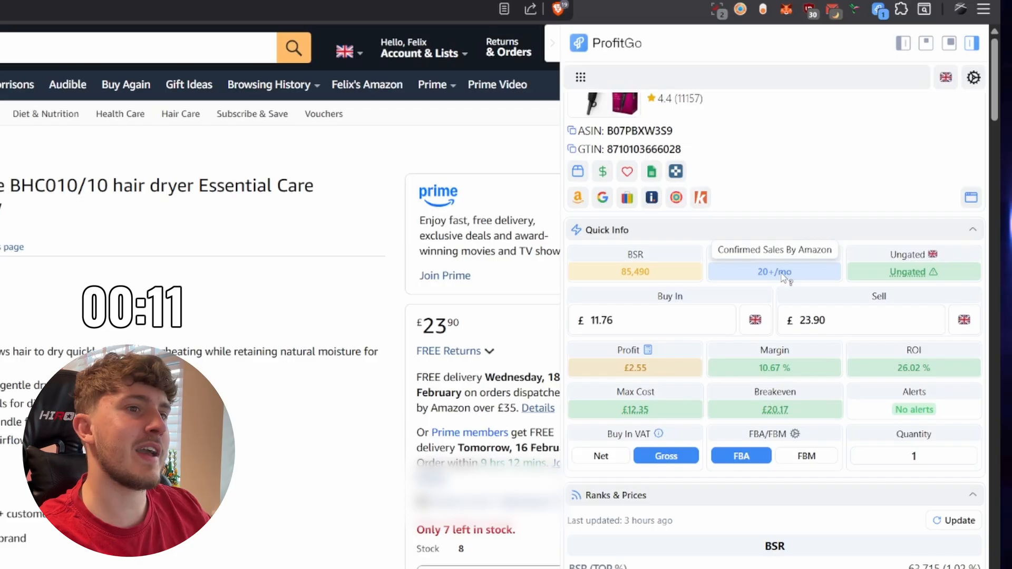
{"action": "scroll", "coordinate": [780, 272], "scroll_direction": "down", "scroll_amount": 5}
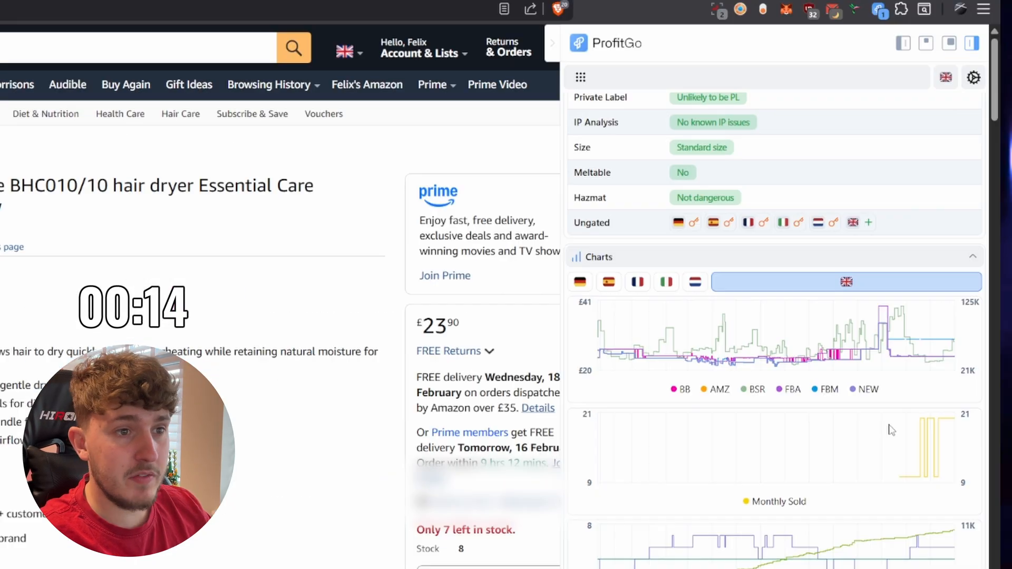
{"action": "mouse_move", "coordinate": [926, 250]}
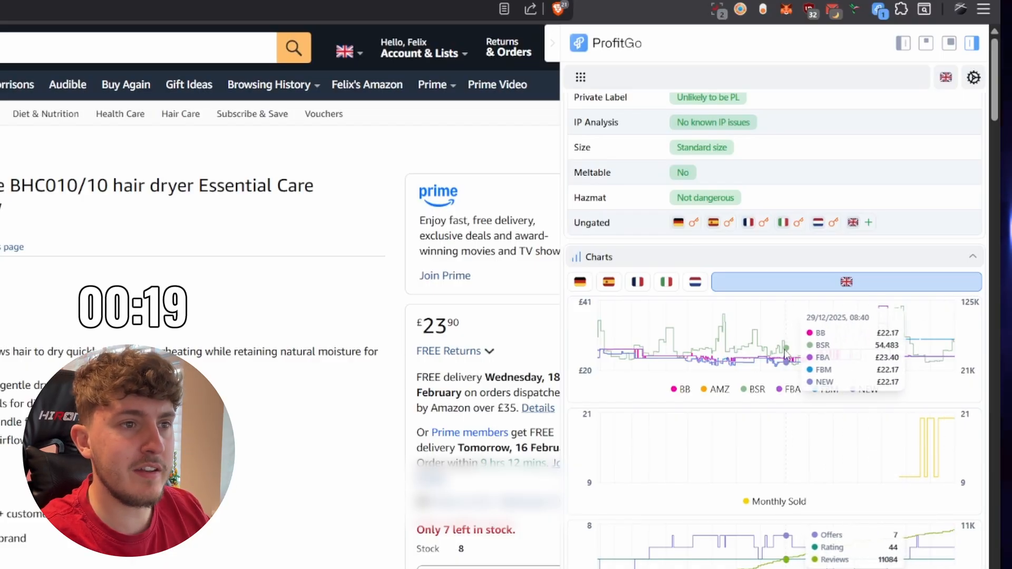
{"action": "scroll", "coordinate": [786, 353], "scroll_direction": "down", "scroll_amount": 8}
{"action": "scroll", "coordinate": [738, 348], "scroll_direction": "down", "scroll_amount": 2}
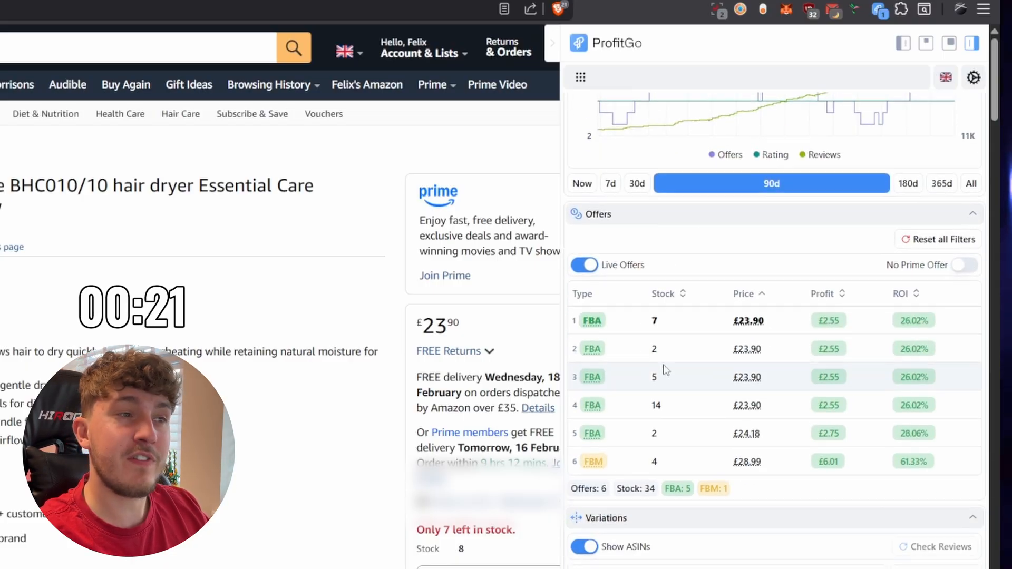
{"action": "scroll", "coordinate": [664, 369], "scroll_direction": "up", "scroll_amount": 10}
{"action": "scroll", "coordinate": [722, 356], "scroll_direction": "down", "scroll_amount": 12}
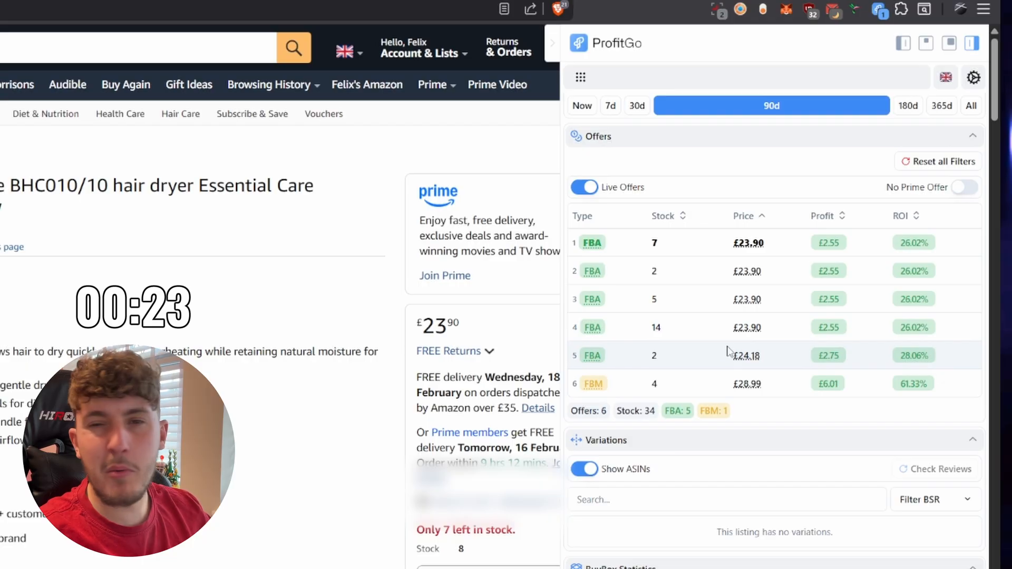
{"action": "scroll", "coordinate": [712, 350], "scroll_direction": "up", "scroll_amount": 15}
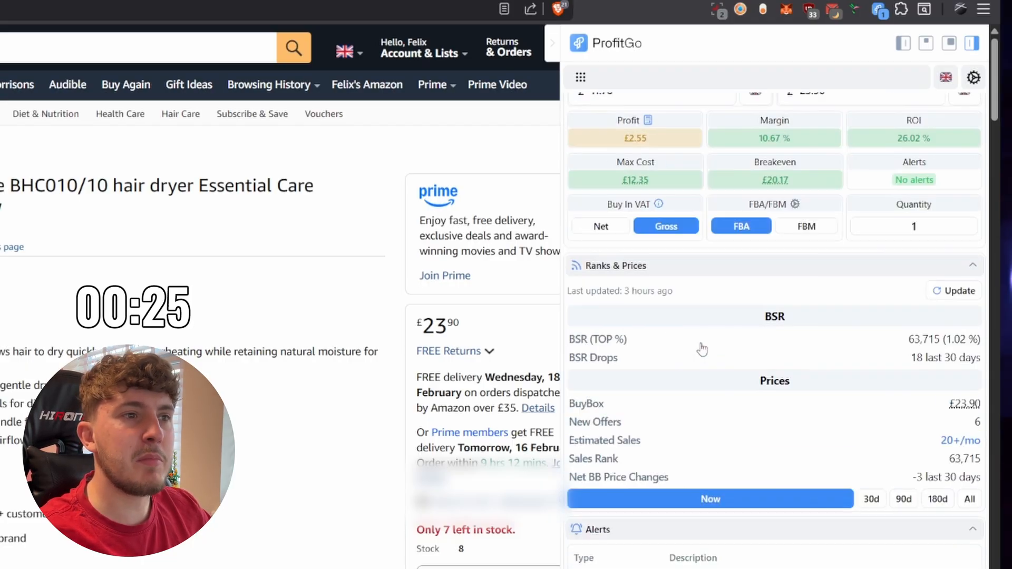
{"action": "scroll", "coordinate": [701, 338], "scroll_direction": "up", "scroll_amount": 6}
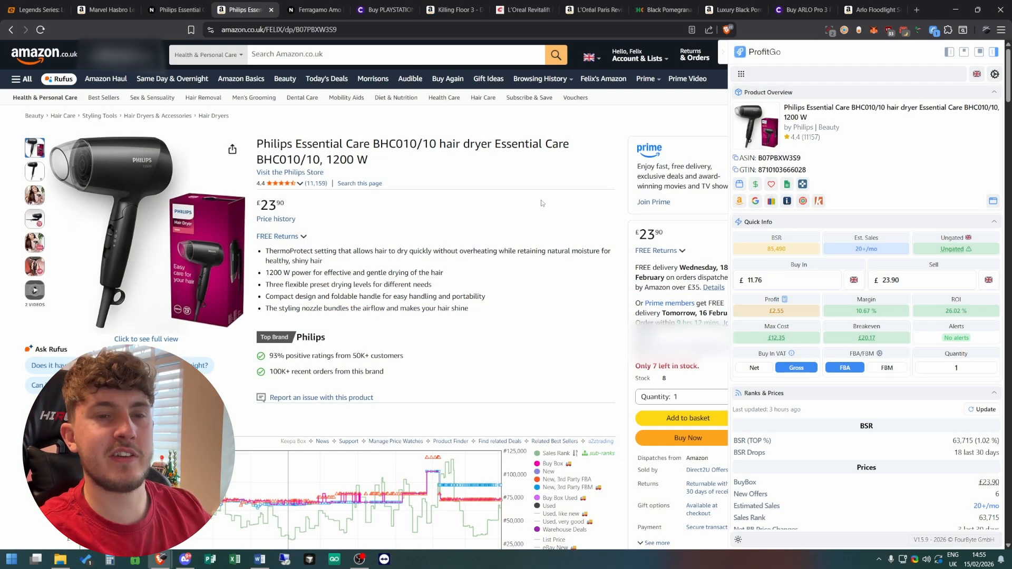
{"action": "scroll", "coordinate": [542, 203], "scroll_direction": "down", "scroll_amount": 5}
{"action": "scroll", "coordinate": [612, 105], "scroll_direction": "up", "scroll_amount": 5}
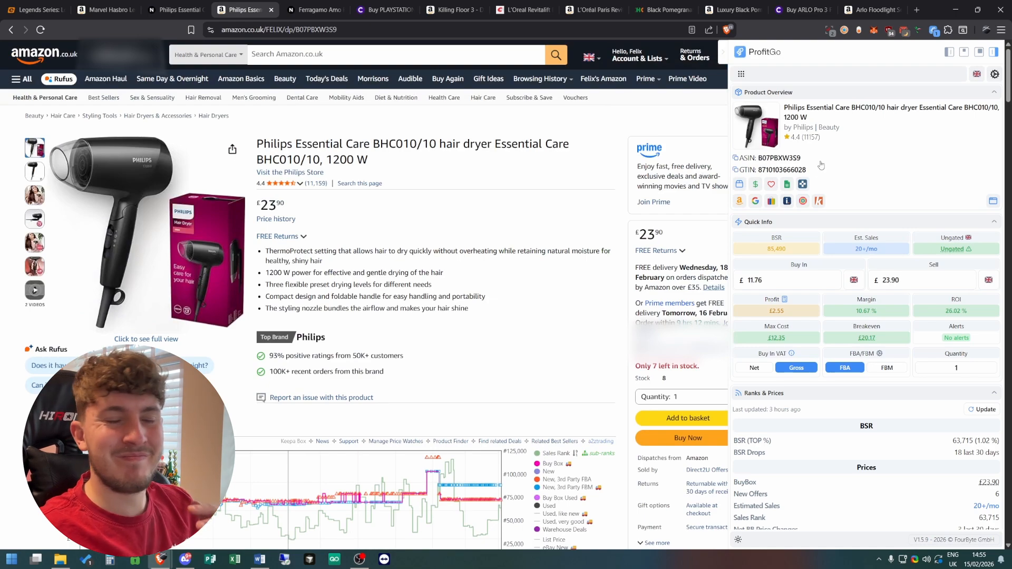
Recheck the hair dryer's Notino offer against Amazon and review its live offers, Buy Box statistics and history charts in ProfitGo
{"action": "left_click", "coordinate": [207, 5]}
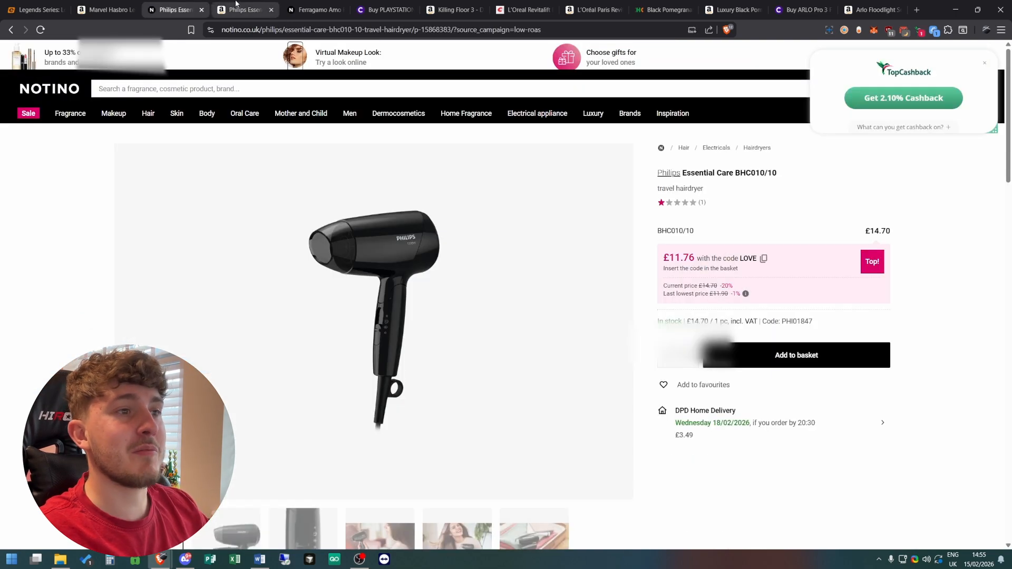
{"action": "left_click", "coordinate": [236, 6]}
{"action": "scroll", "coordinate": [854, 221], "scroll_direction": "down", "scroll_amount": 10}
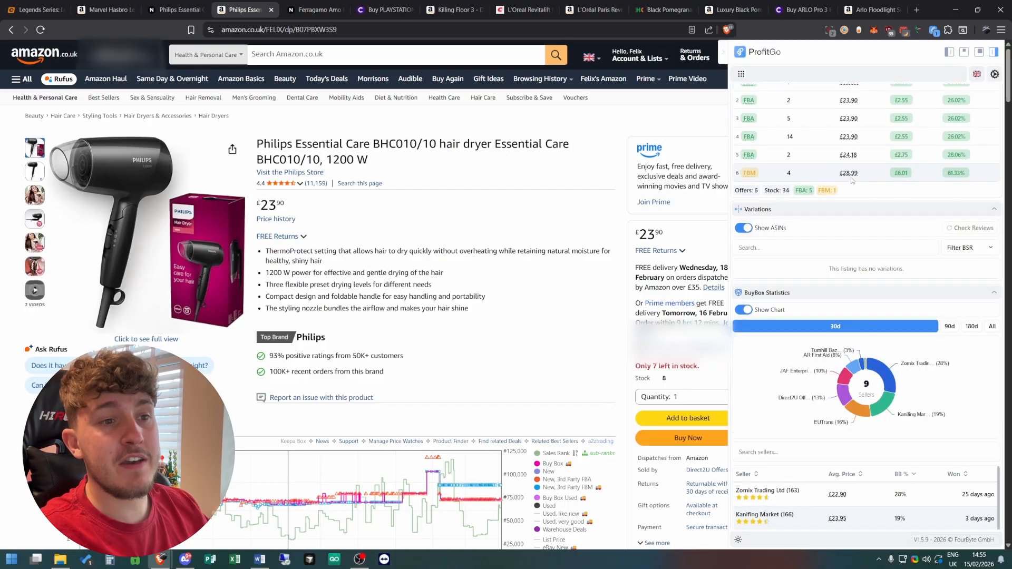
{"action": "scroll", "coordinate": [851, 180], "scroll_direction": "down", "scroll_amount": 5}
{"action": "scroll", "coordinate": [851, 180], "scroll_direction": "up", "scroll_amount": 6}
{"action": "left_click", "coordinate": [181, 4]}
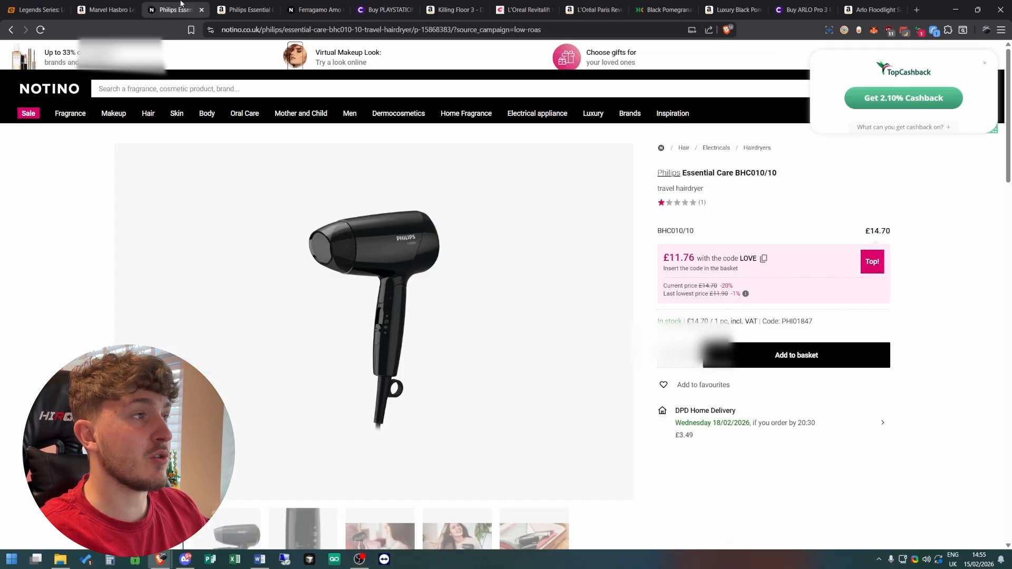
{"action": "left_click", "coordinate": [238, 4]}
{"action": "left_click", "coordinate": [180, 5]}
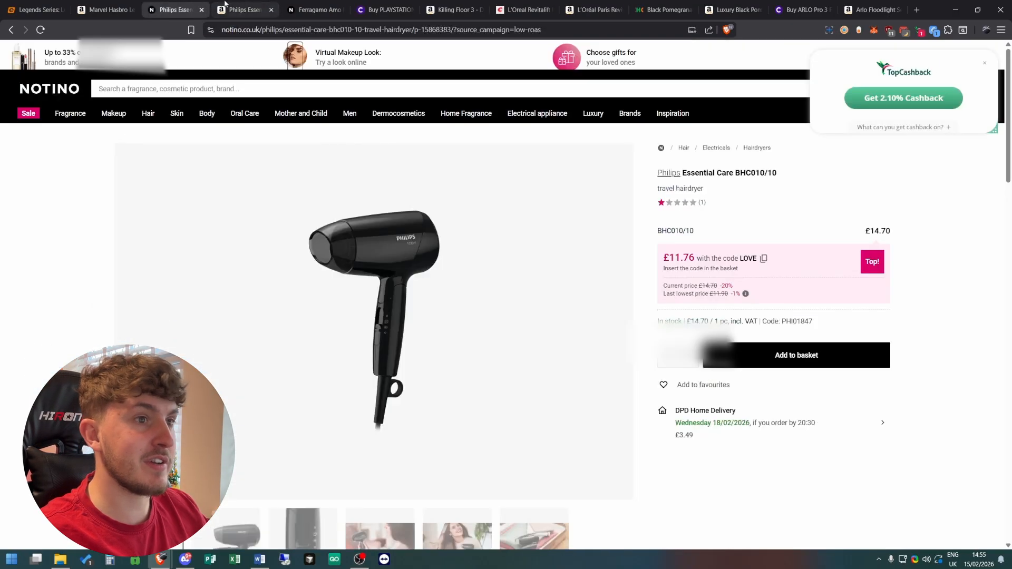
{"action": "left_click", "coordinate": [236, 5]}
{"action": "scroll", "coordinate": [842, 280], "scroll_direction": "up", "scroll_amount": 5}
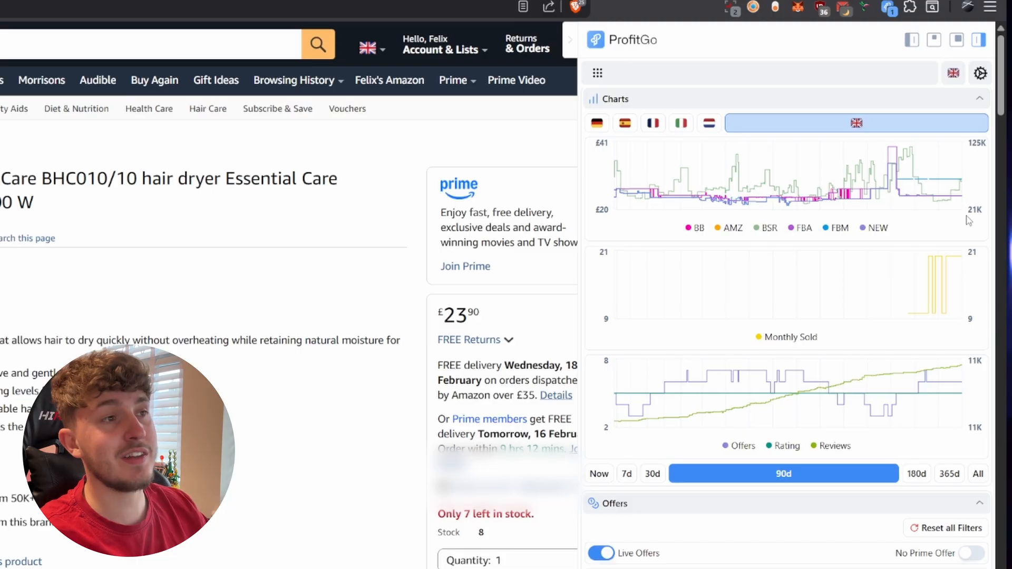
{"action": "scroll", "coordinate": [928, 253], "scroll_direction": "up", "scroll_amount": 15}
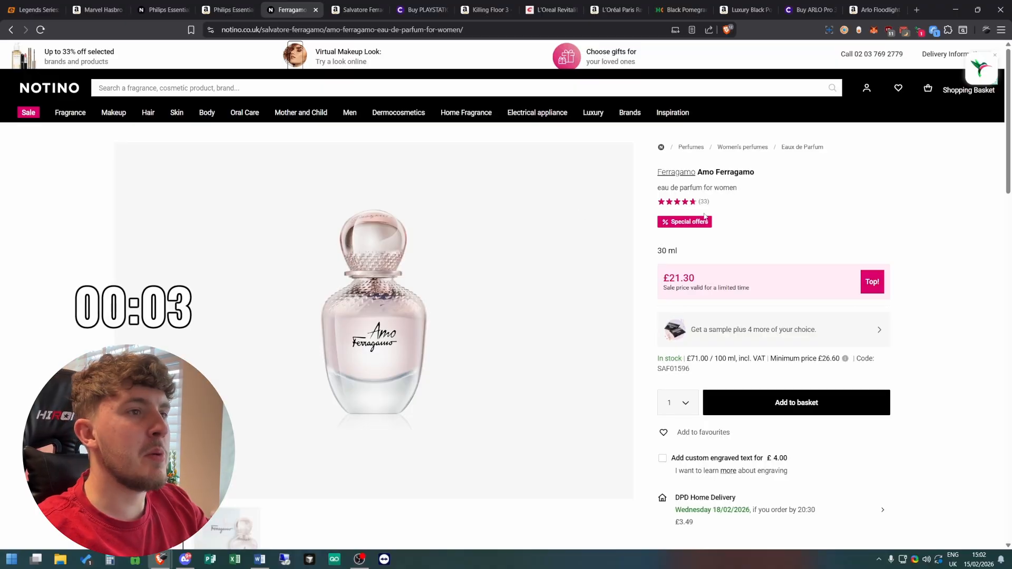
Open the Amazon listing for the Amo Ferragamo 30 ml perfume and examine its ProfitGo profitability, alerts, charts and competing sellers
{"action": "left_click", "coordinate": [362, 9]}
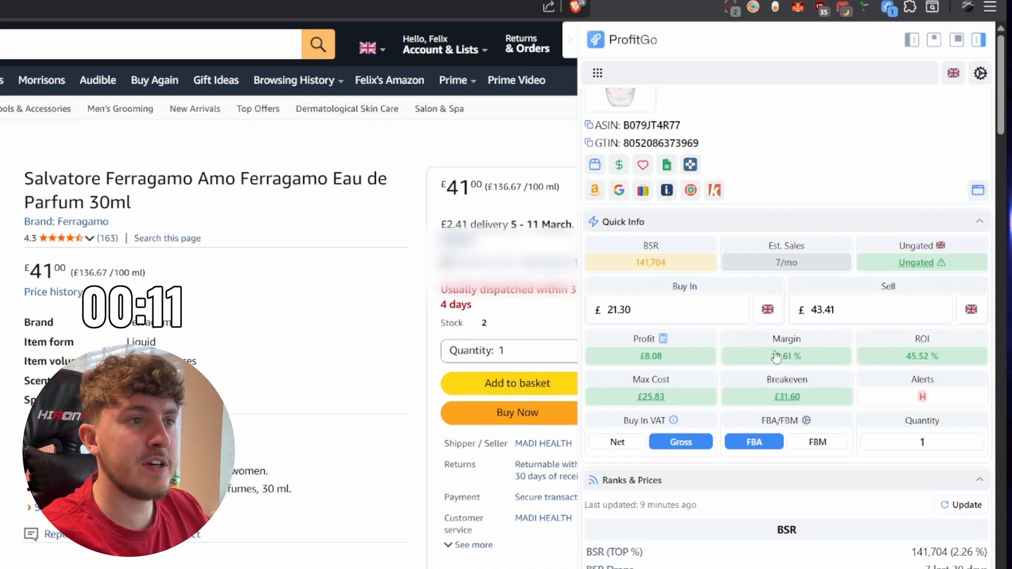
{"action": "scroll", "coordinate": [823, 312], "scroll_direction": "down", "scroll_amount": 7}
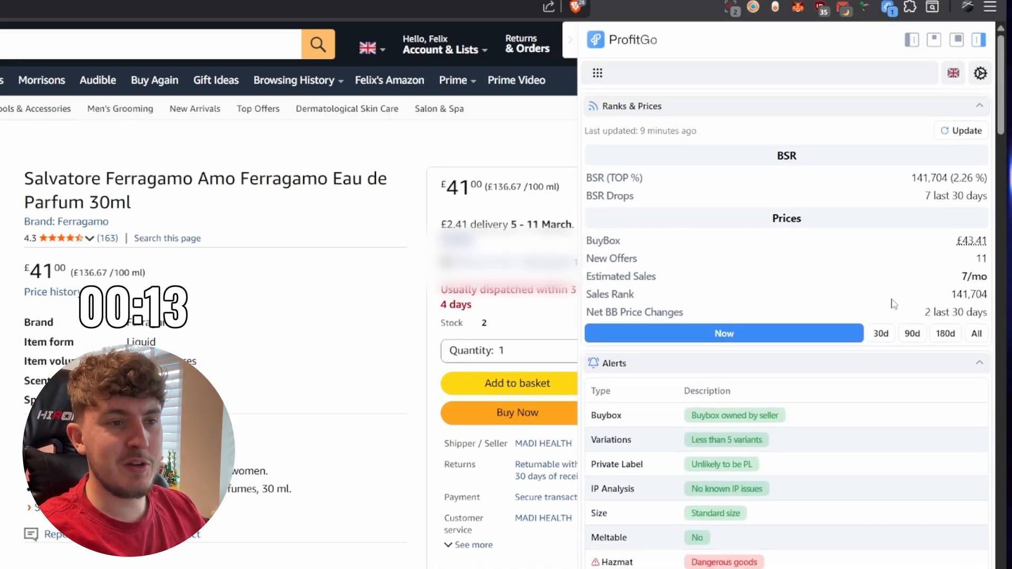
{"action": "scroll", "coordinate": [897, 290], "scroll_direction": "down", "scroll_amount": 4}
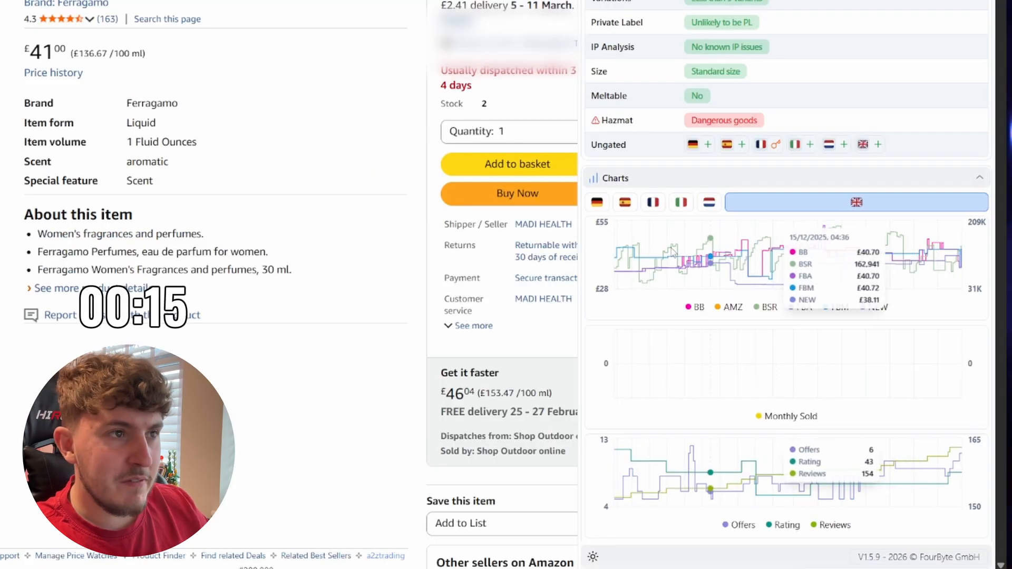
{"action": "scroll", "coordinate": [786, 227], "scroll_direction": "up", "scroll_amount": 4}
{"action": "scroll", "coordinate": [812, 203], "scroll_direction": "down", "scroll_amount": 13}
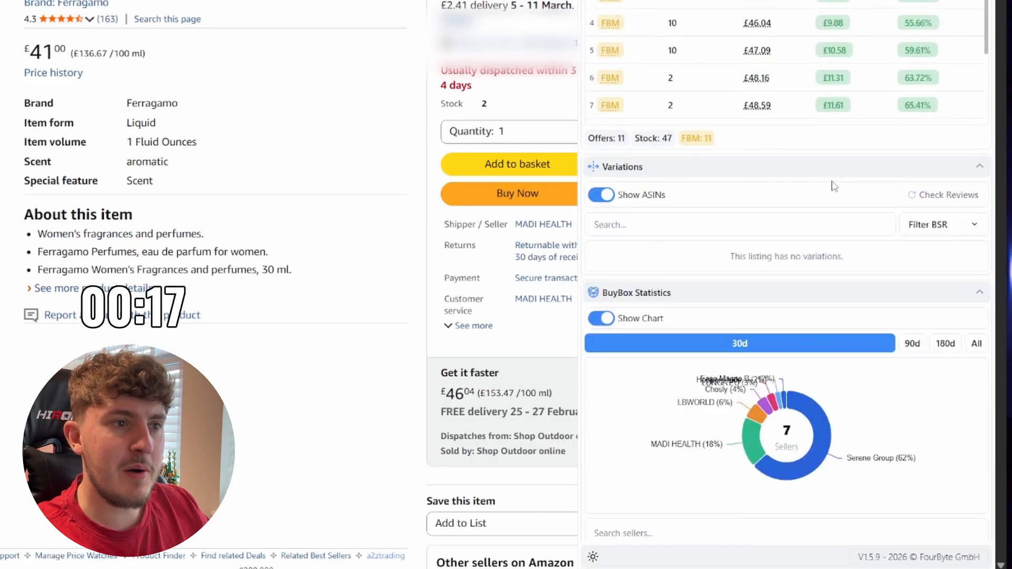
{"action": "scroll", "coordinate": [823, 185], "scroll_direction": "up", "scroll_amount": 2}
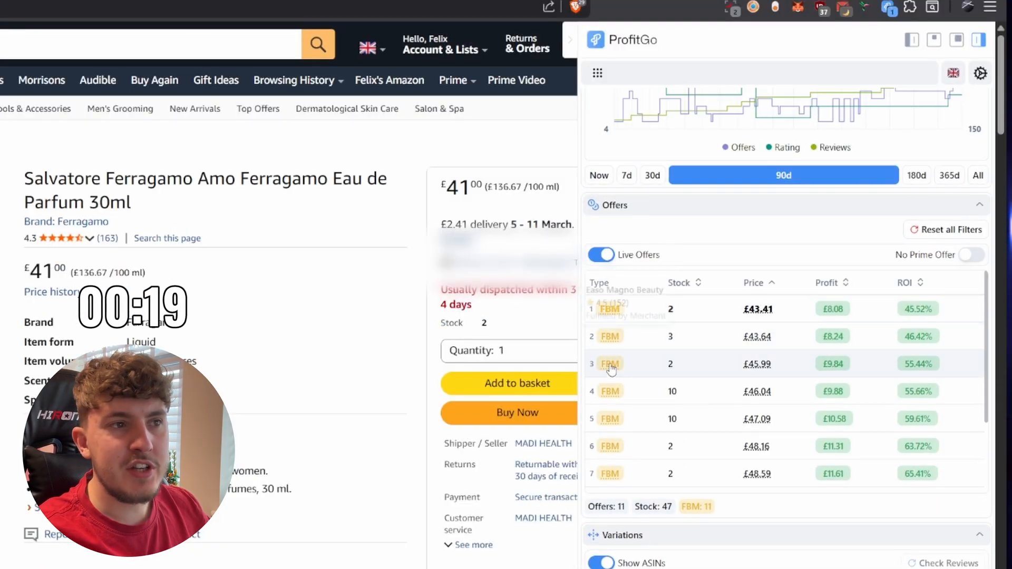
{"action": "mouse_move", "coordinate": [612, 372]}
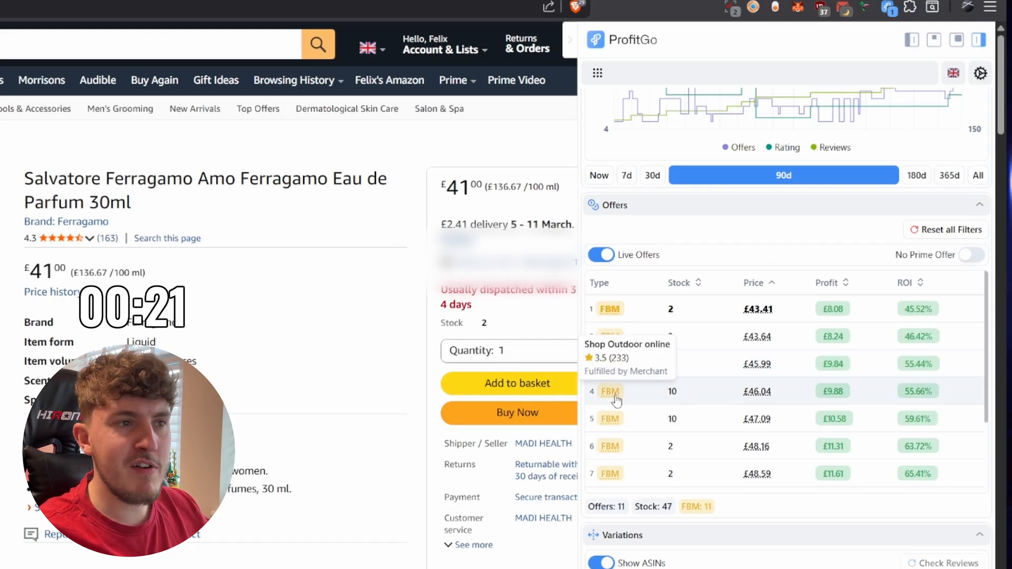
{"action": "mouse_move", "coordinate": [616, 418]}
{"action": "scroll", "coordinate": [796, 250], "scroll_direction": "up", "scroll_amount": 10}
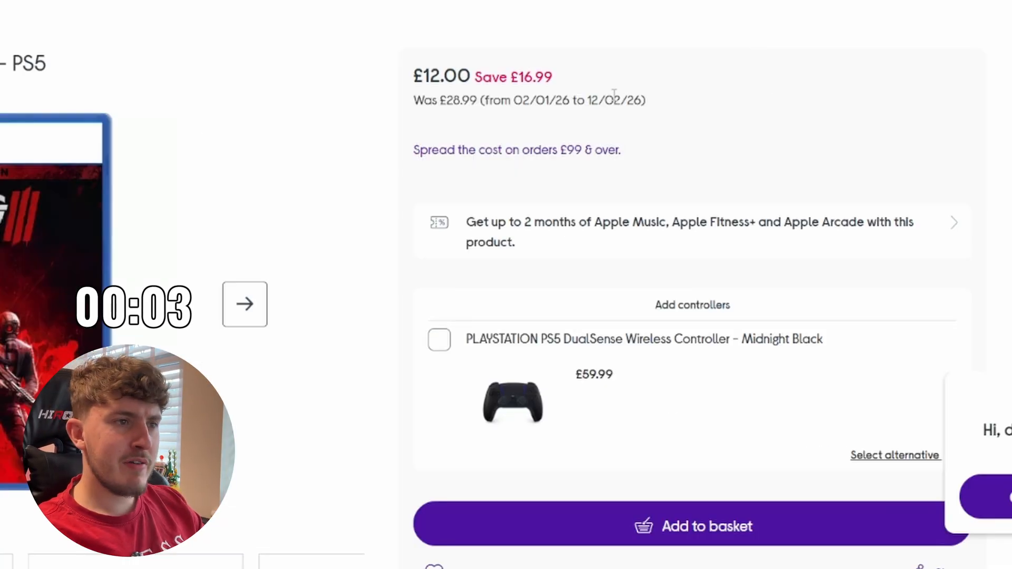
Check the retailer's sale price for Killing Floor 3 on PS5 and set the Buy In cost to £12.00 in ProfitGo
{"action": "left_click_drag", "start_coordinate": [576, 100], "coordinate": [672, 93]}
{"action": "left_click", "coordinate": [674, 93]}
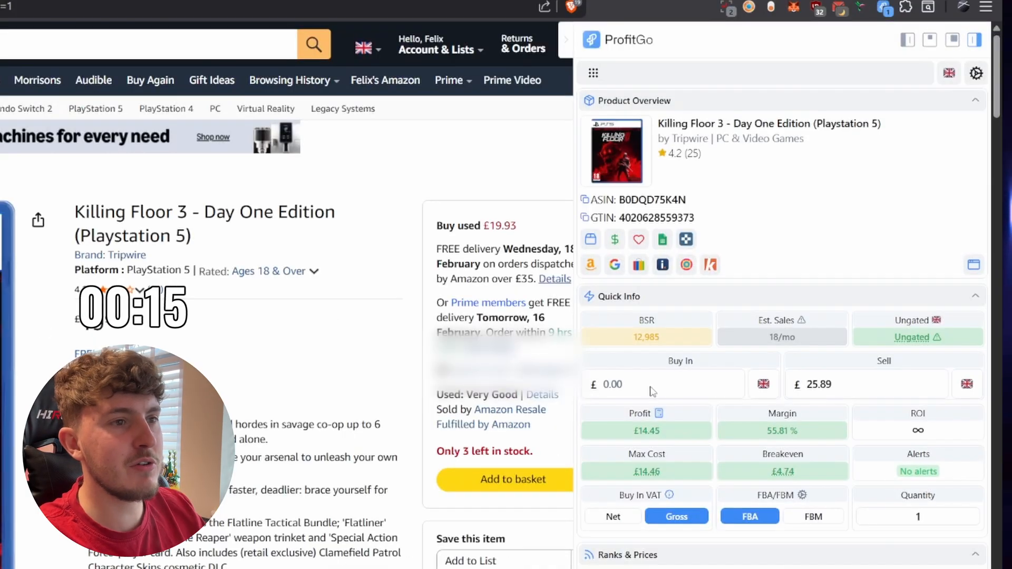
{"action": "left_click", "coordinate": [652, 385]}
{"action": "type", "text": "00"}
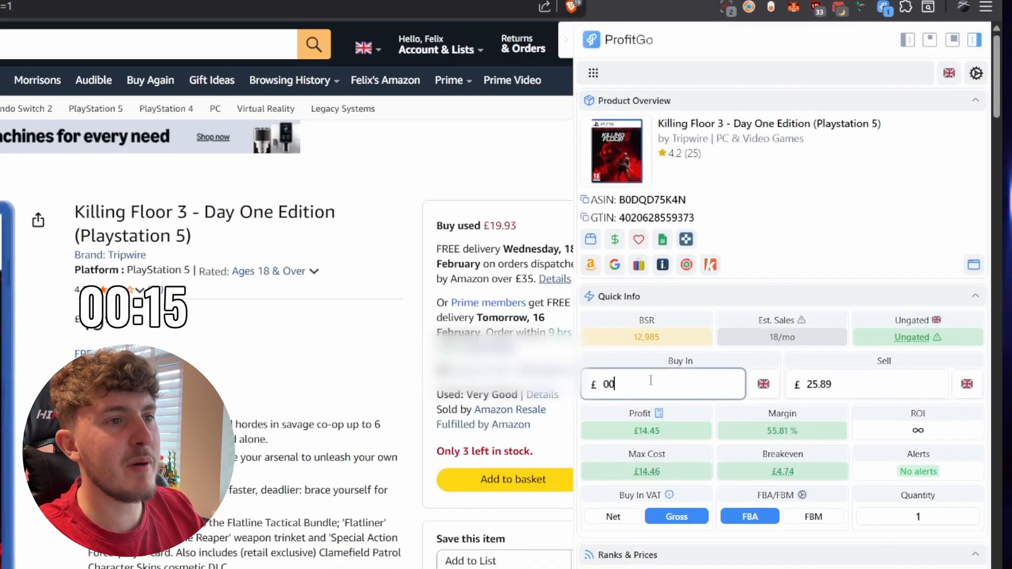
{"action": "type", "text": "12.0"}
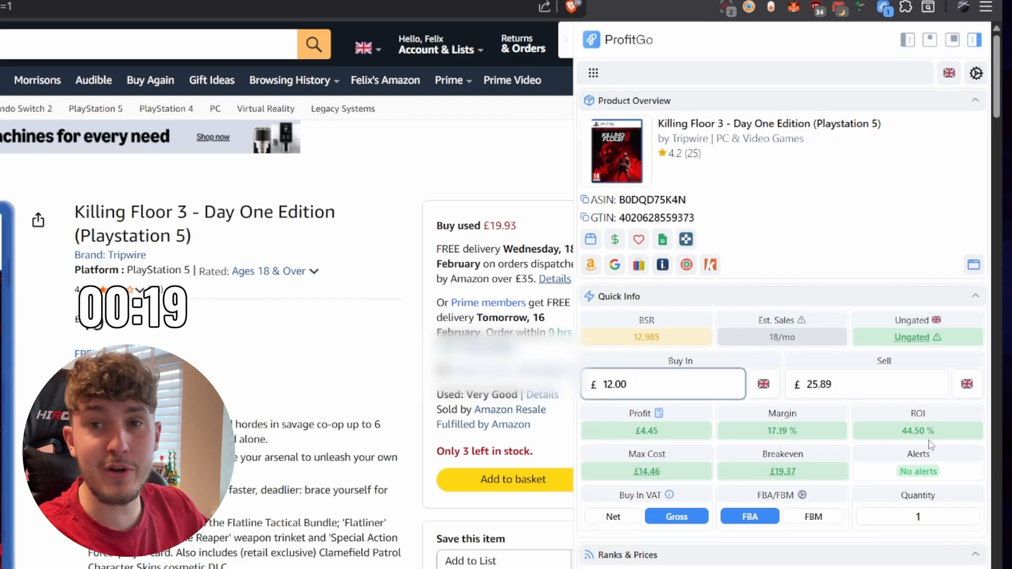
Review Killing Floor 3's alerts and price history in ProfitGo and set the Sell price to £14.95 to test profitability
{"action": "scroll", "coordinate": [932, 433], "scroll_direction": "down", "scroll_amount": 4}
{"action": "scroll", "coordinate": [713, 283], "scroll_direction": "down", "scroll_amount": 5}
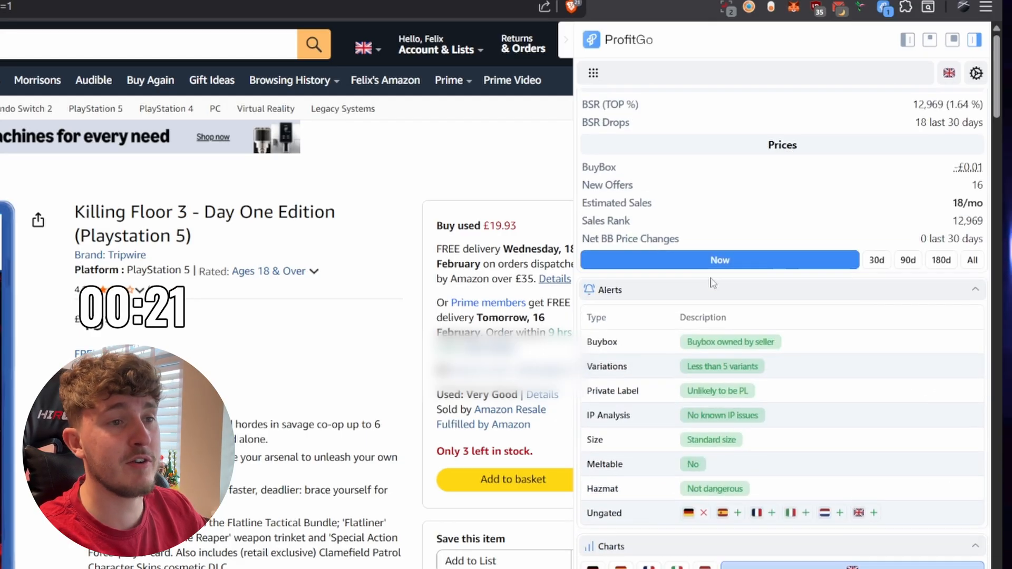
{"action": "scroll", "coordinate": [849, 200], "scroll_direction": "down", "scroll_amount": 4}
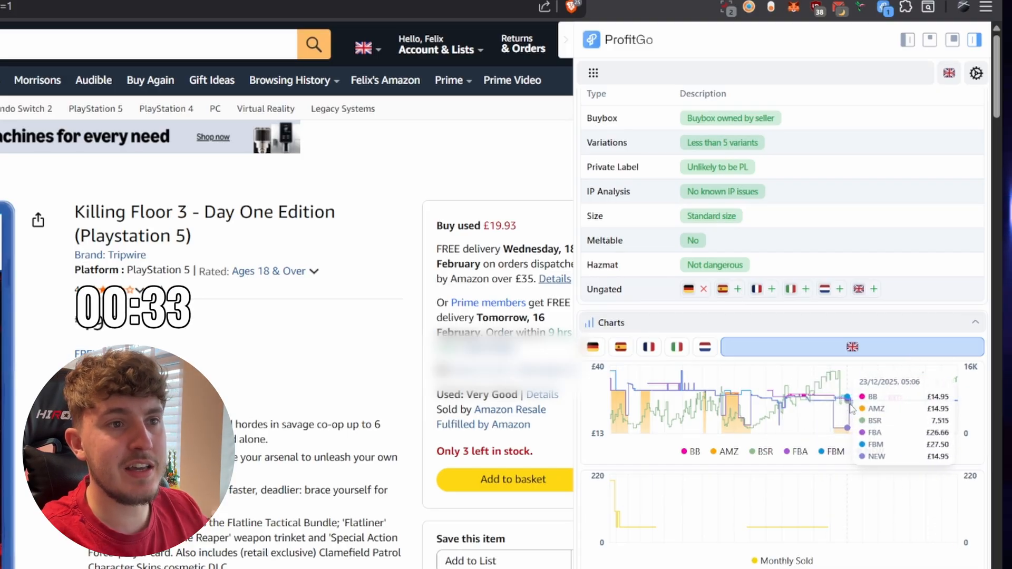
{"action": "scroll", "coordinate": [849, 374], "scroll_direction": "up", "scroll_amount": 8}
{"action": "scroll", "coordinate": [849, 367], "scroll_direction": "up", "scroll_amount": 5}
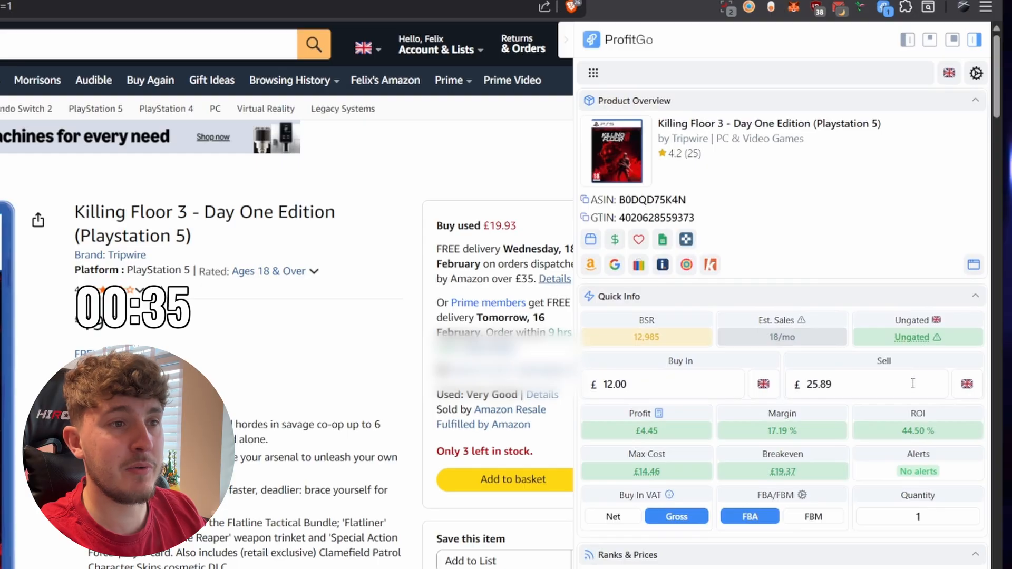
{"action": "left_click", "coordinate": [863, 390]}
{"action": "type", "text": "14.95"}
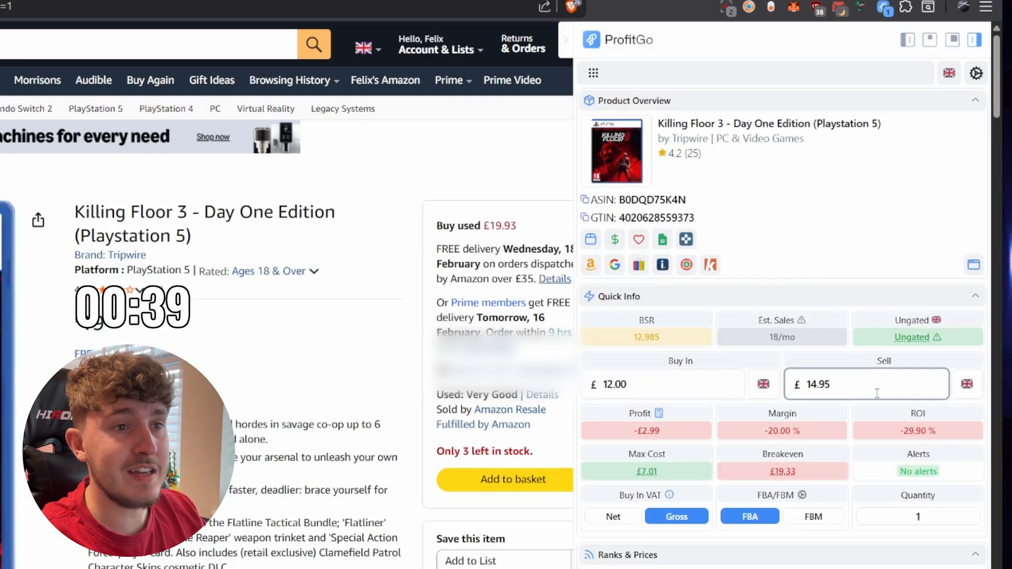
{"action": "left_click", "coordinate": [850, 390]}
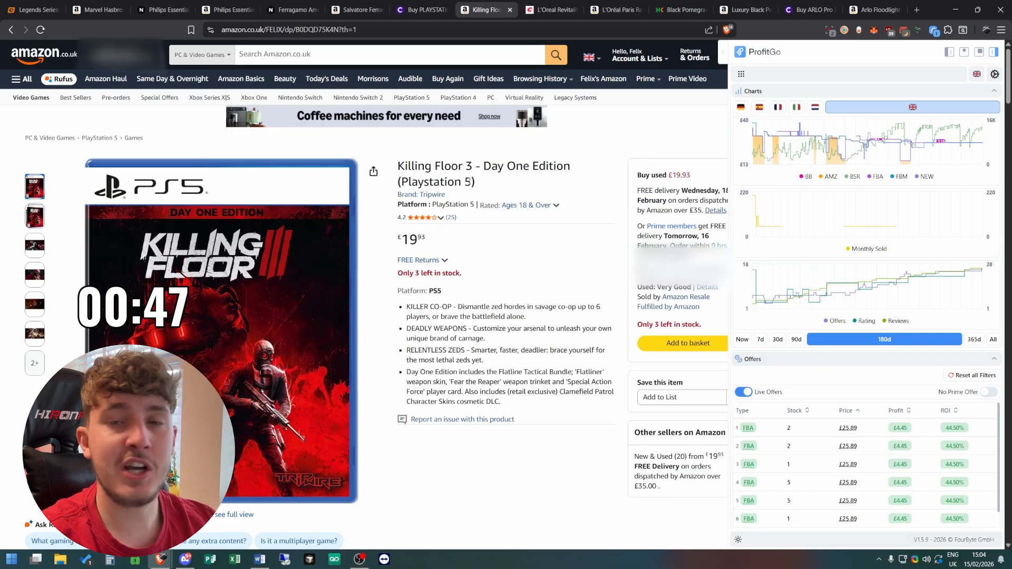
Search Google Shopping for "Killing Floor 3 - Day One Edition (Playstation 5)" and open the Killing Floor 3 offer from The Game Collection
{"action": "left_click_drag", "start_coordinate": [493, 180], "coordinate": [446, 178]}
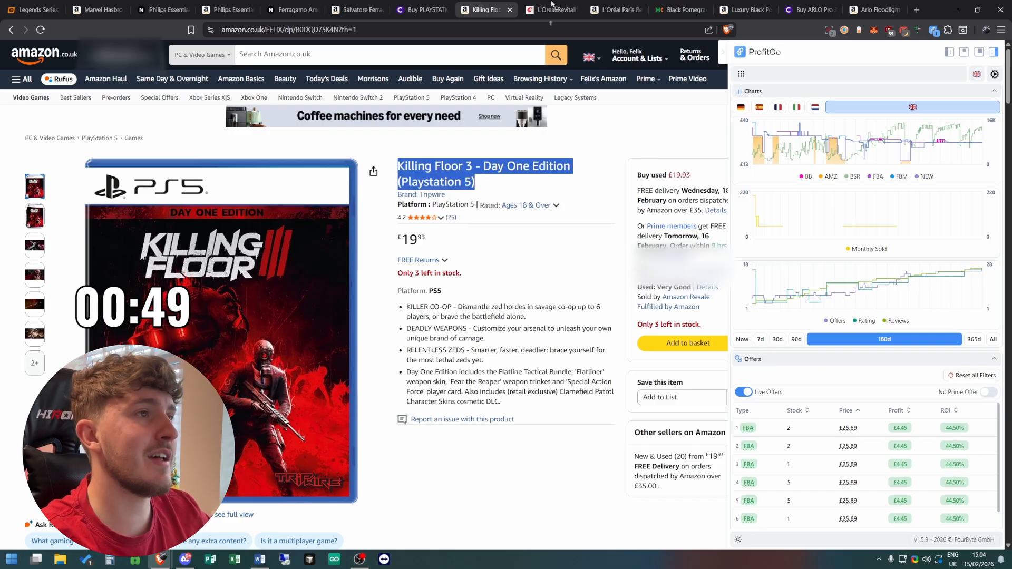
{"action": "left_click_drag", "start_coordinate": [552, 3], "coordinate": [551, 6]}
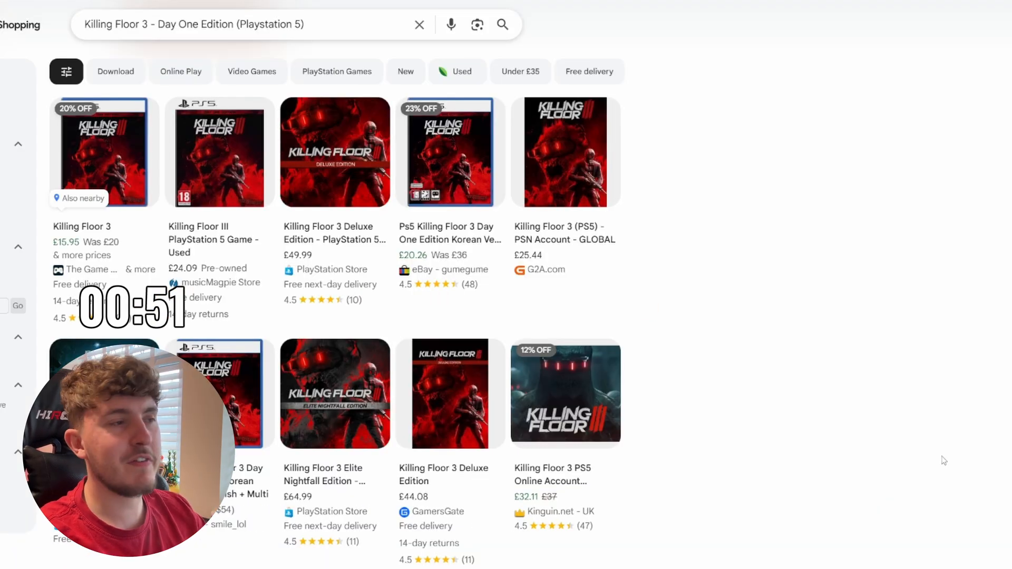
{"action": "left_click", "coordinate": [103, 180]}
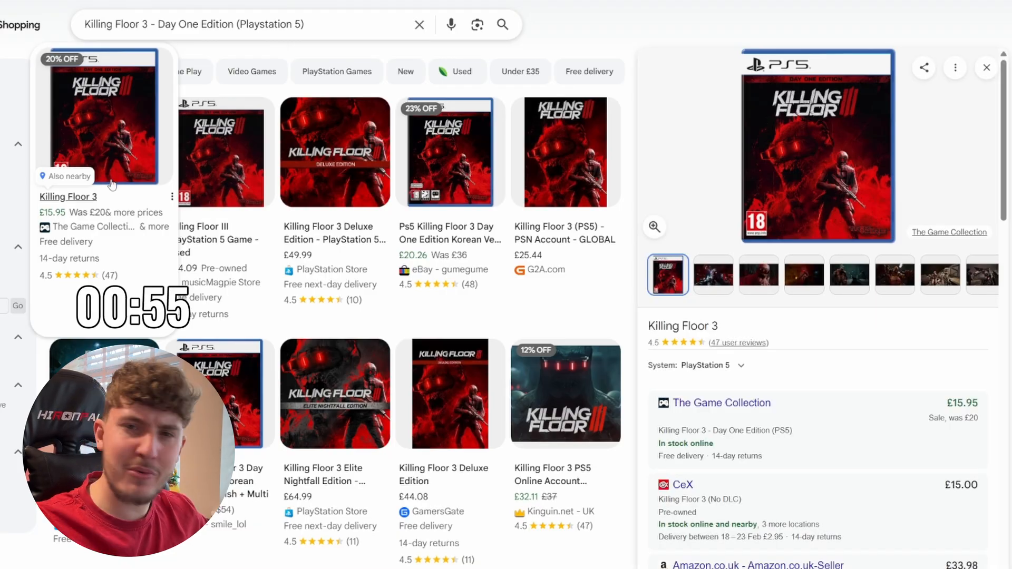
Compare the retailers' prices, stock and delivery costs for Killing Floor 3 on PS5 in the Google Shopping offers
{"action": "scroll", "coordinate": [868, 238], "scroll_direction": "down", "scroll_amount": 1}
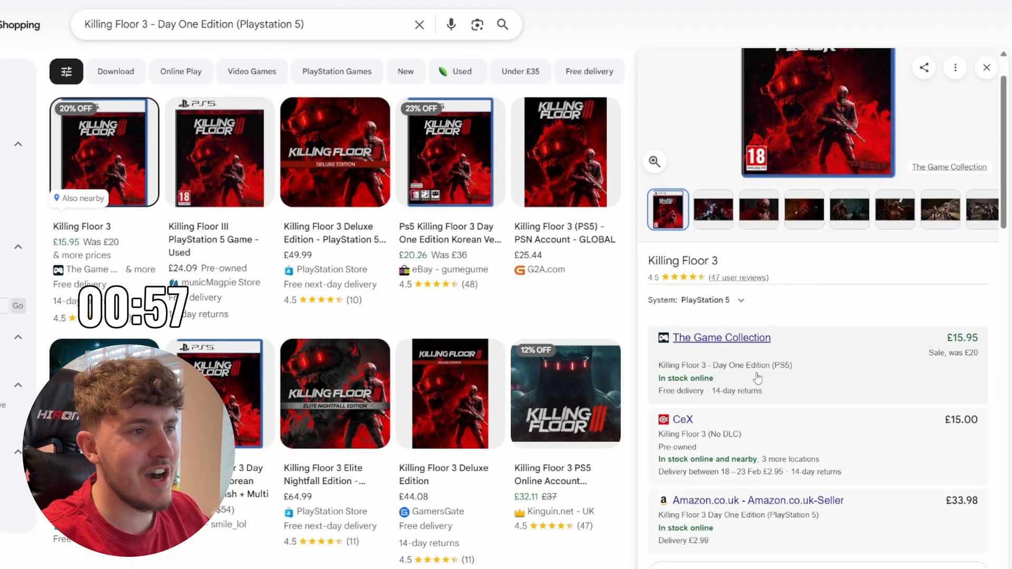
{"action": "scroll", "coordinate": [813, 414], "scroll_direction": "up", "scroll_amount": 1}
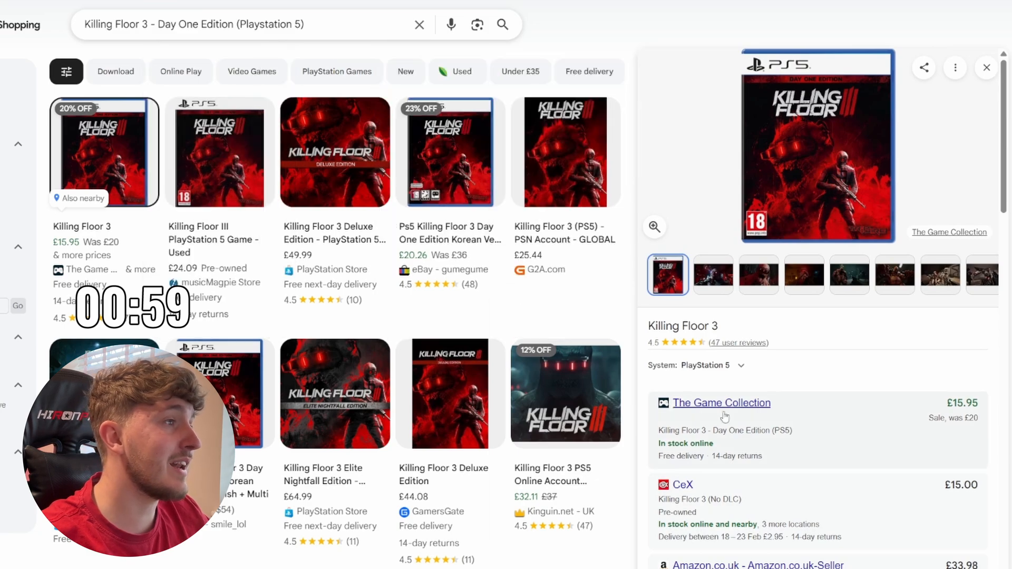
{"action": "scroll", "coordinate": [854, 491], "scroll_direction": "down", "scroll_amount": 1}
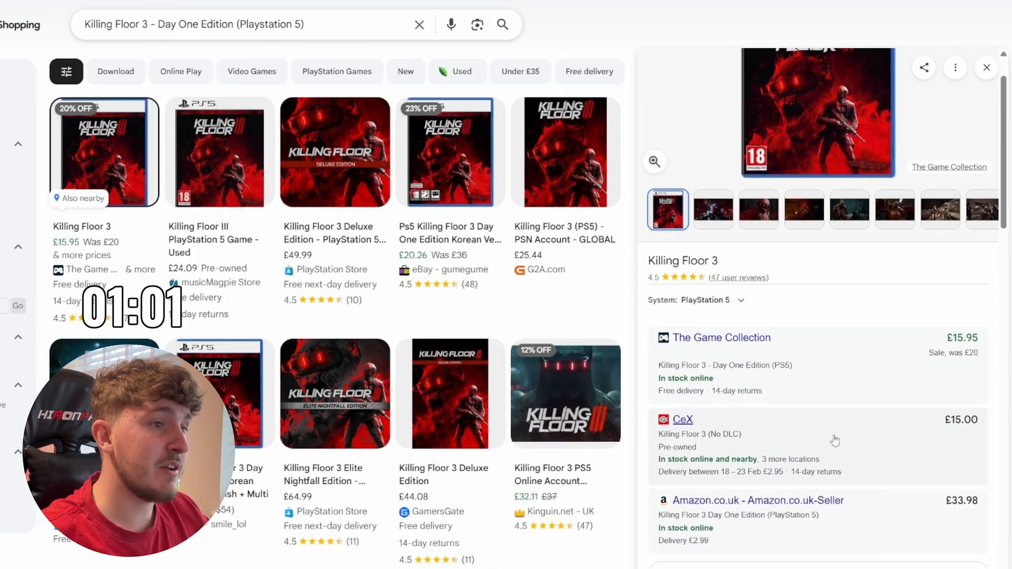
{"action": "scroll", "coordinate": [835, 474], "scroll_direction": "down", "scroll_amount": 5}
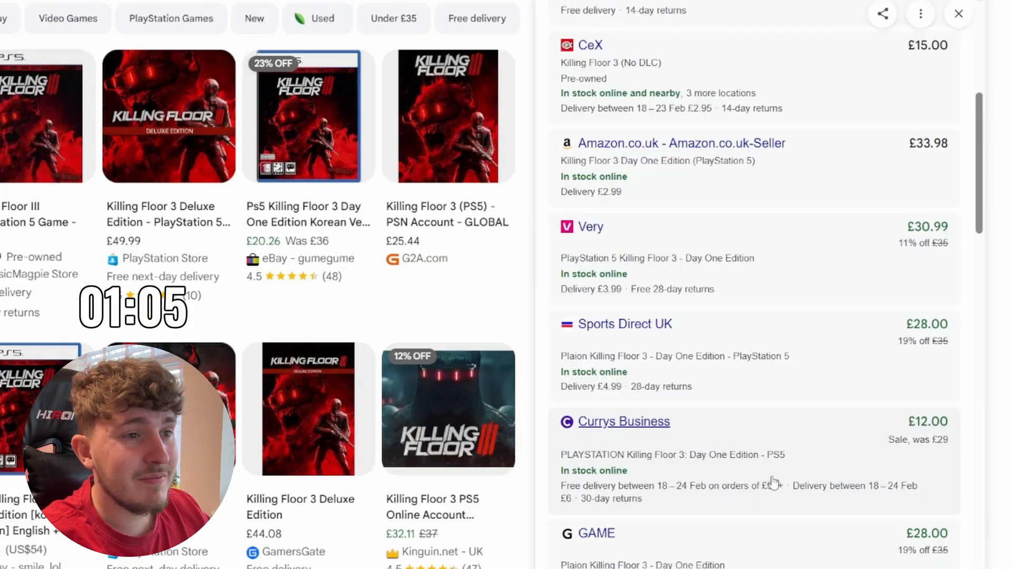
{"action": "scroll", "coordinate": [774, 482], "scroll_direction": "down", "scroll_amount": 3}
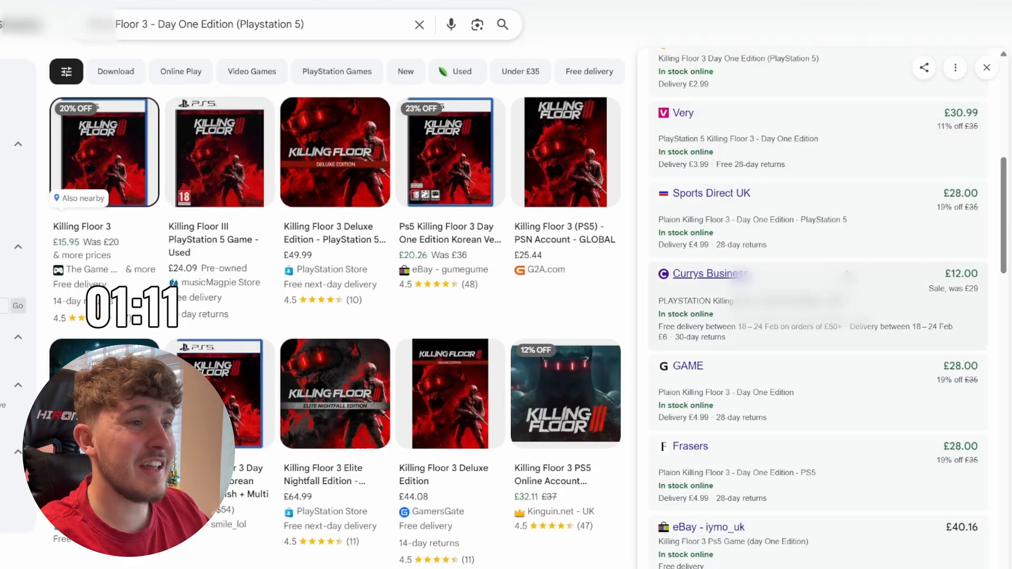
{"action": "scroll", "coordinate": [964, 352], "scroll_direction": "down", "scroll_amount": 6}
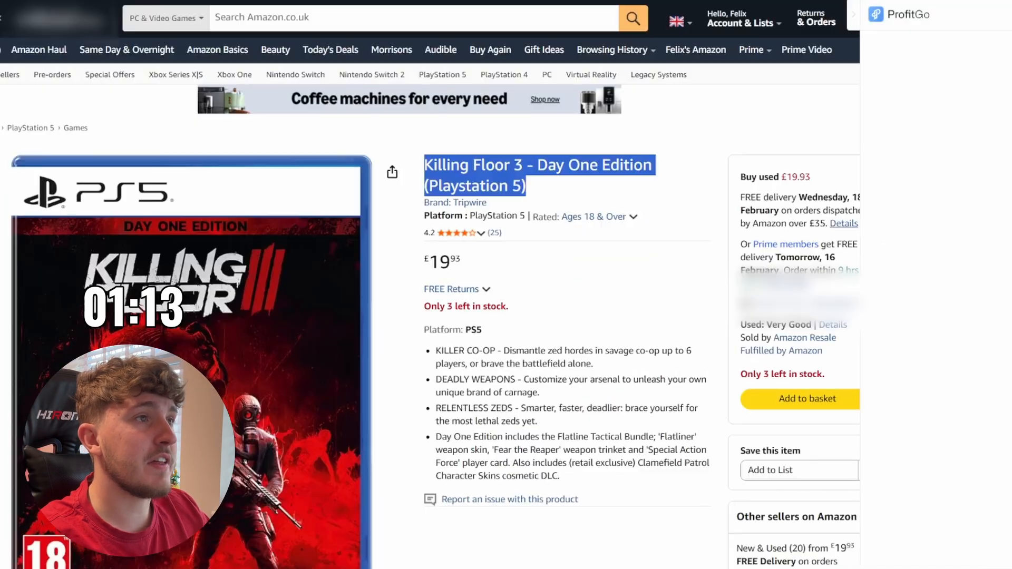
Return to Killing Floor 3's Amazon listing and examine its profitability figures and live offers in ProfitGo
{"action": "scroll", "coordinate": [686, 393], "scroll_direction": "up", "scroll_amount": 10}
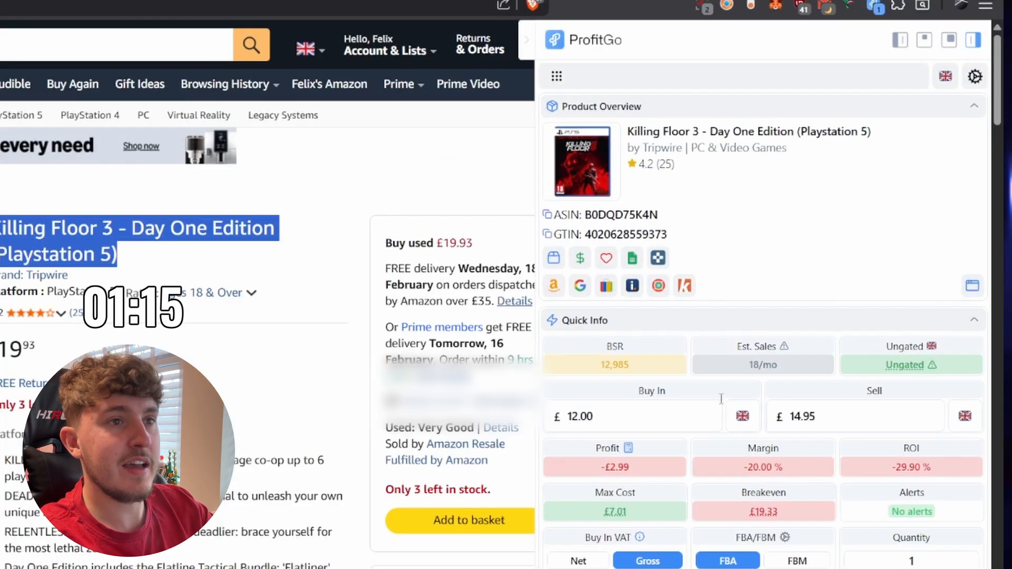
{"action": "scroll", "coordinate": [745, 343], "scroll_direction": "down", "scroll_amount": 10}
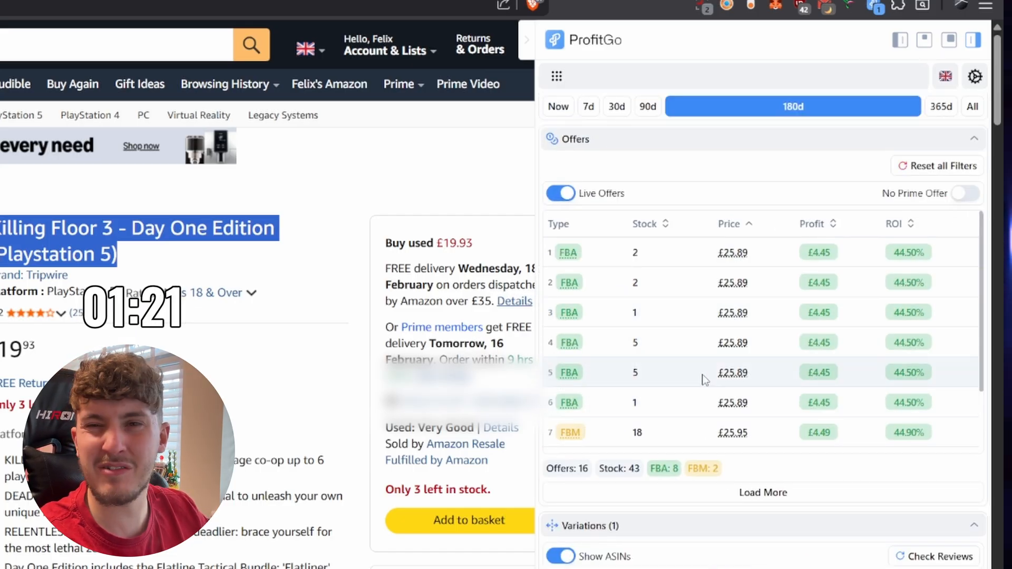
{"action": "scroll", "coordinate": [704, 378], "scroll_direction": "up", "scroll_amount": 10}
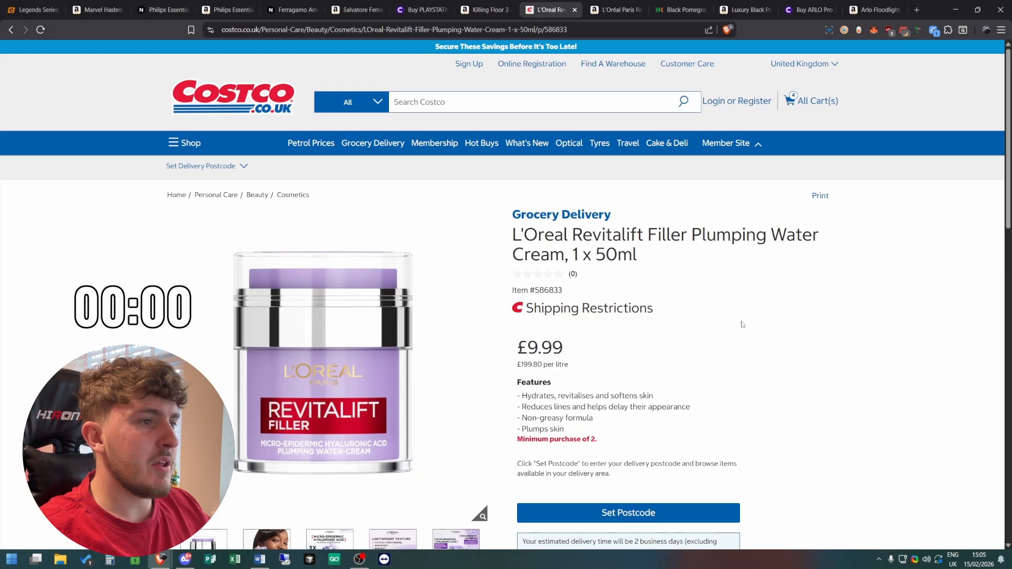
Review the L'Oréal Revitalift Filler water cream's ProfitGo figures and 90-day charts, and test a Sell price of £14.99
{"action": "scroll", "coordinate": [759, 303], "scroll_direction": "down", "scroll_amount": 1}
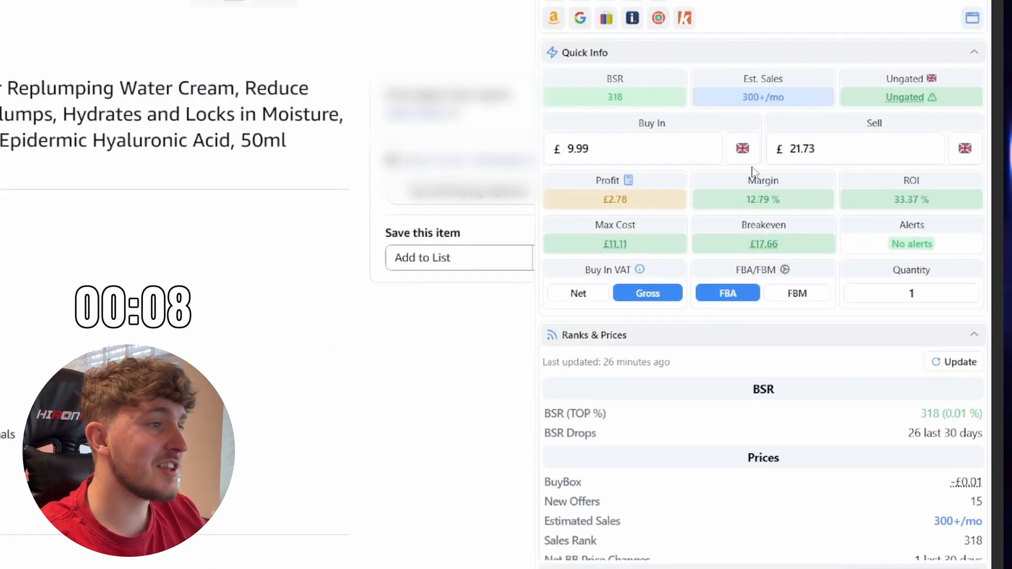
{"action": "scroll", "coordinate": [760, 158], "scroll_direction": "down", "scroll_amount": 15}
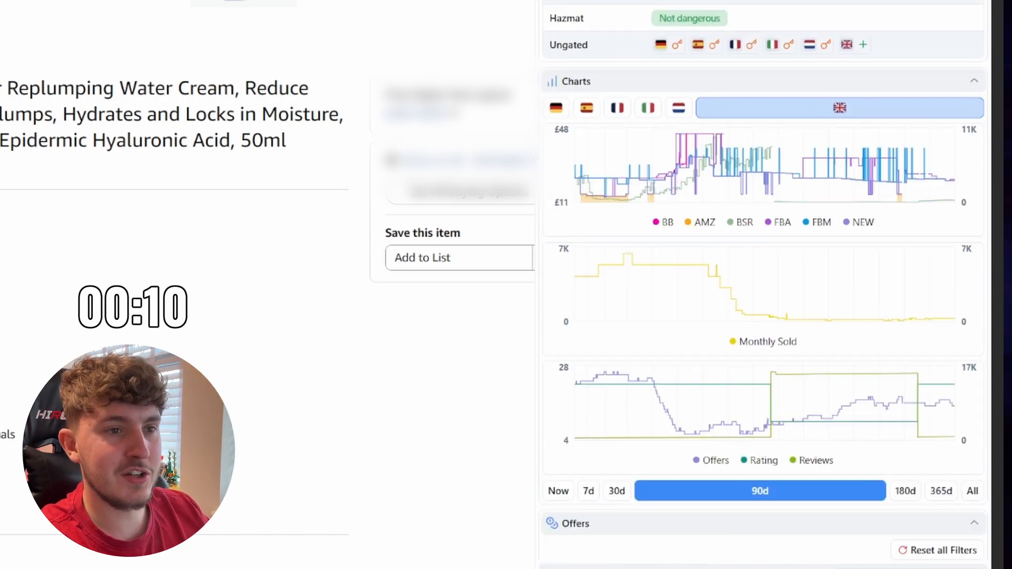
{"action": "mouse_move", "coordinate": [829, 152]}
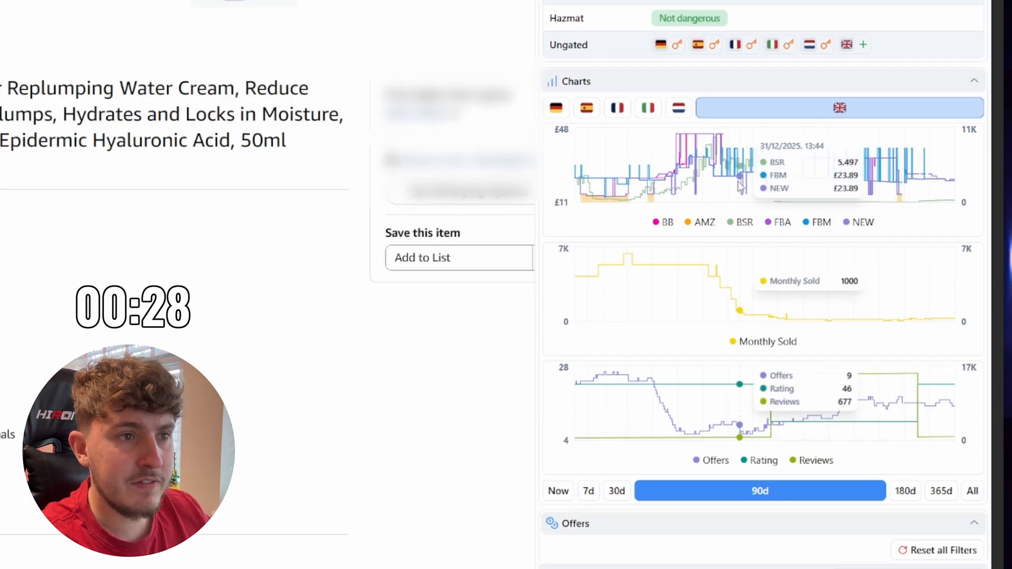
{"action": "scroll", "coordinate": [886, 154], "scroll_direction": "up", "scroll_amount": 10}
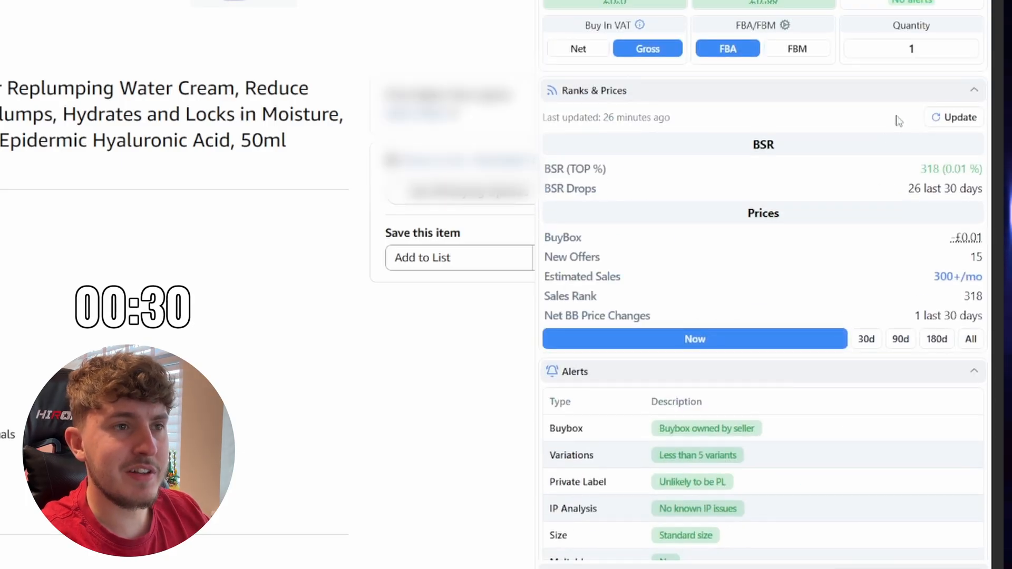
{"action": "type", "text": "4.99"}
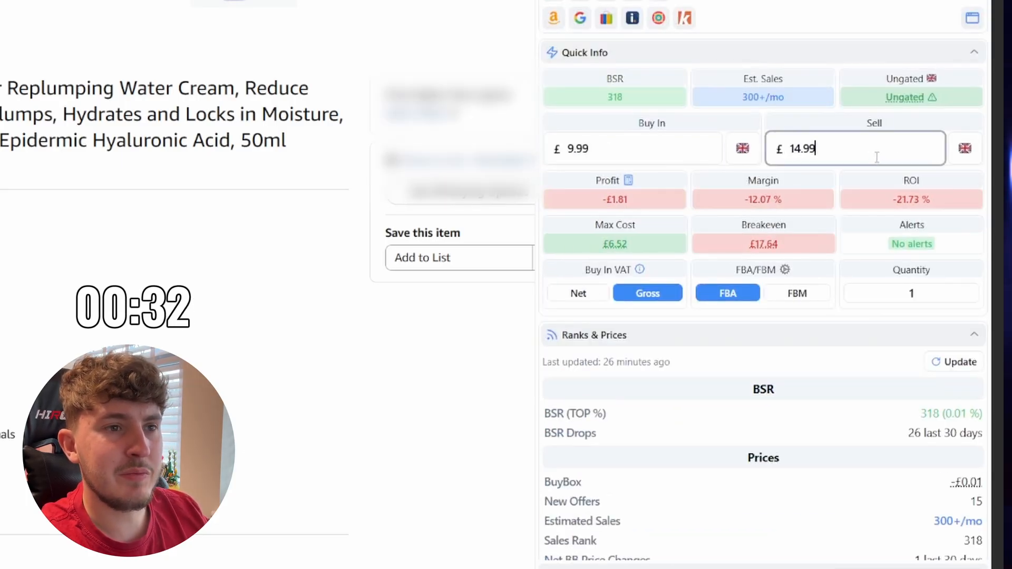
Check the water cream's alerts and live offers in ProfitGo, comparing seller types, stock, prices and profits
{"action": "scroll", "coordinate": [816, 227], "scroll_direction": "down", "scroll_amount": 10}
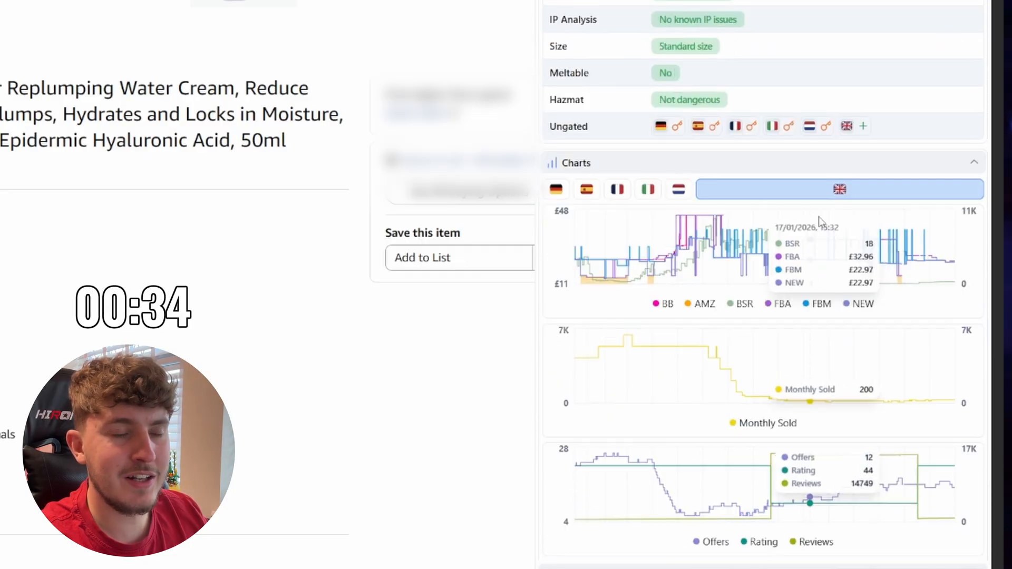
{"action": "scroll", "coordinate": [854, 200], "scroll_direction": "down", "scroll_amount": 5}
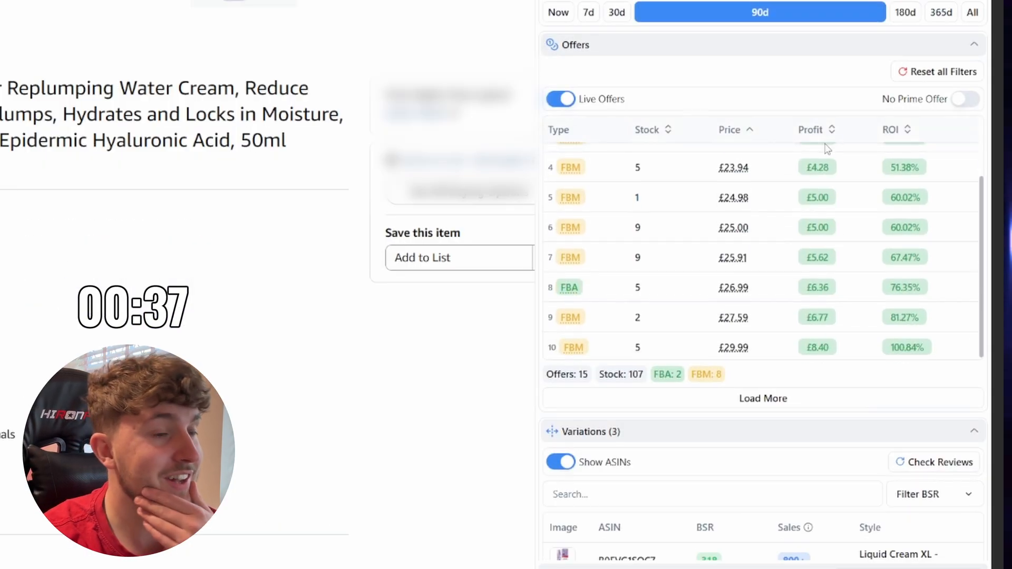
{"action": "scroll", "coordinate": [850, 205], "scroll_direction": "up", "scroll_amount": 3}
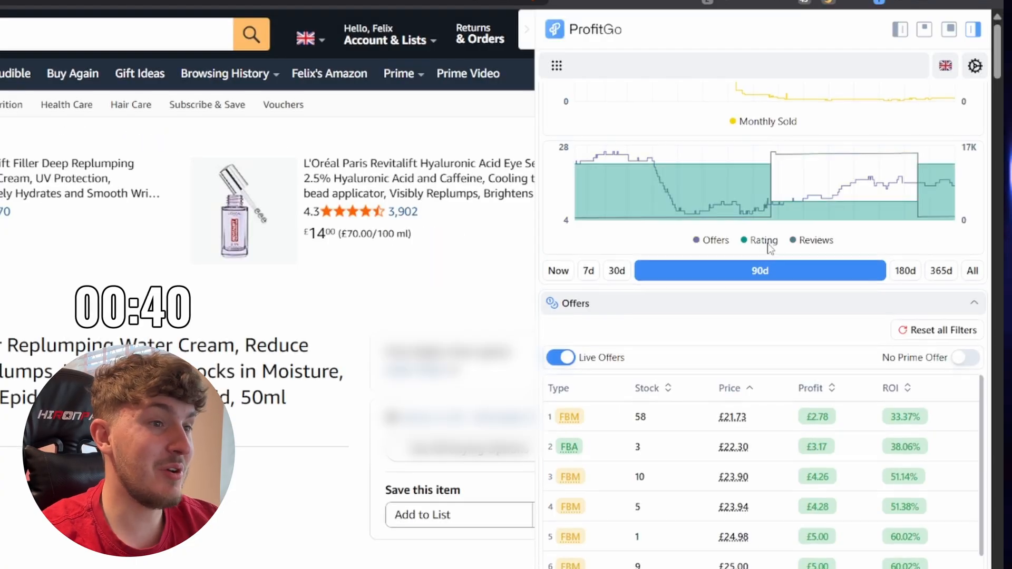
{"action": "scroll", "coordinate": [793, 95], "scroll_direction": "up", "scroll_amount": 4}
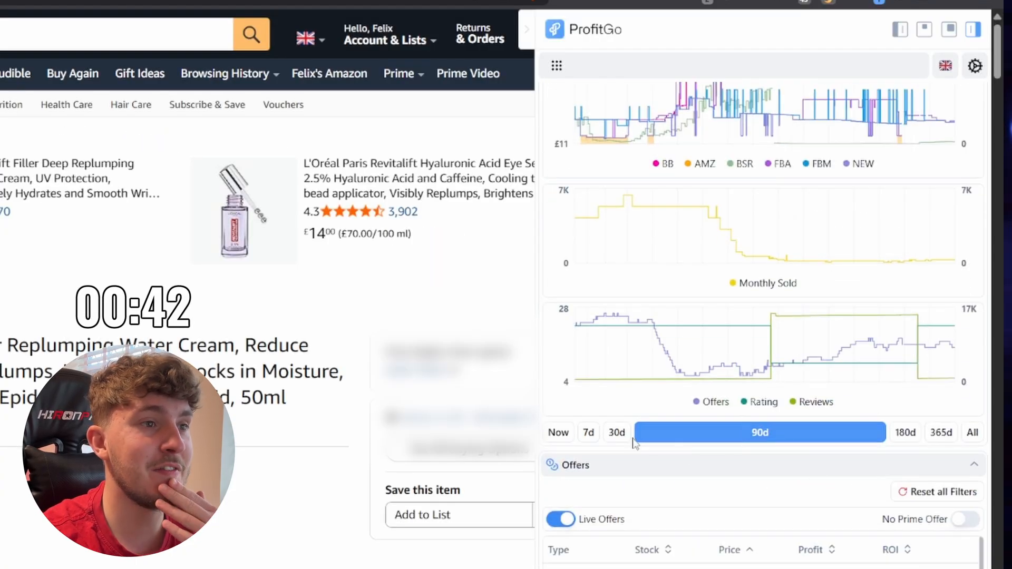
Show the water cream's charts over 180 days and inspect its price, sales rank and monthly sales history
{"action": "left_click", "coordinate": [617, 433]}
{"action": "scroll", "coordinate": [659, 464], "scroll_direction": "up", "scroll_amount": 1}
{"action": "scroll", "coordinate": [791, 496], "scroll_direction": "up", "scroll_amount": 1}
{"action": "left_click", "coordinate": [913, 519]}
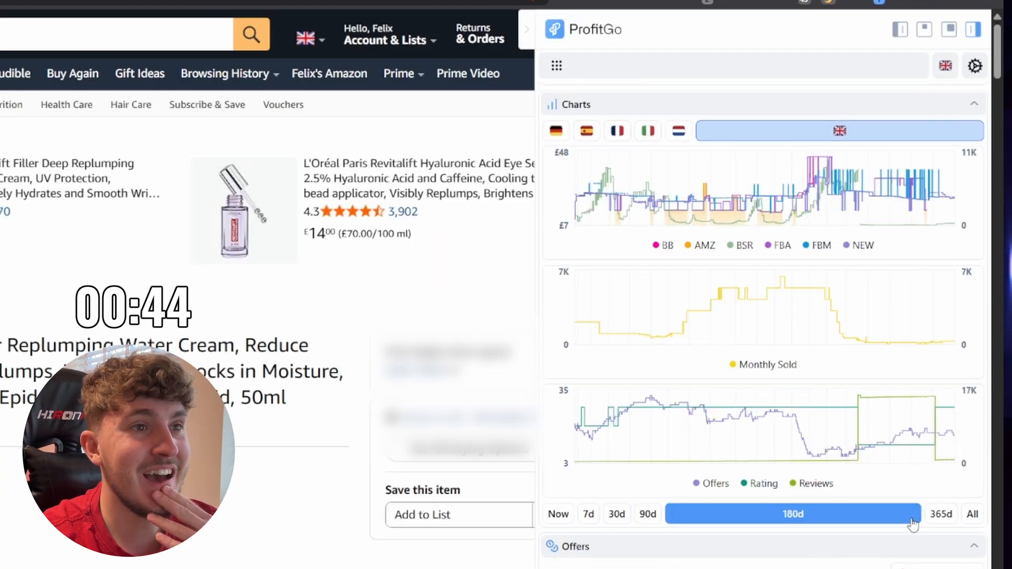
{"action": "mouse_move", "coordinate": [880, 199]}
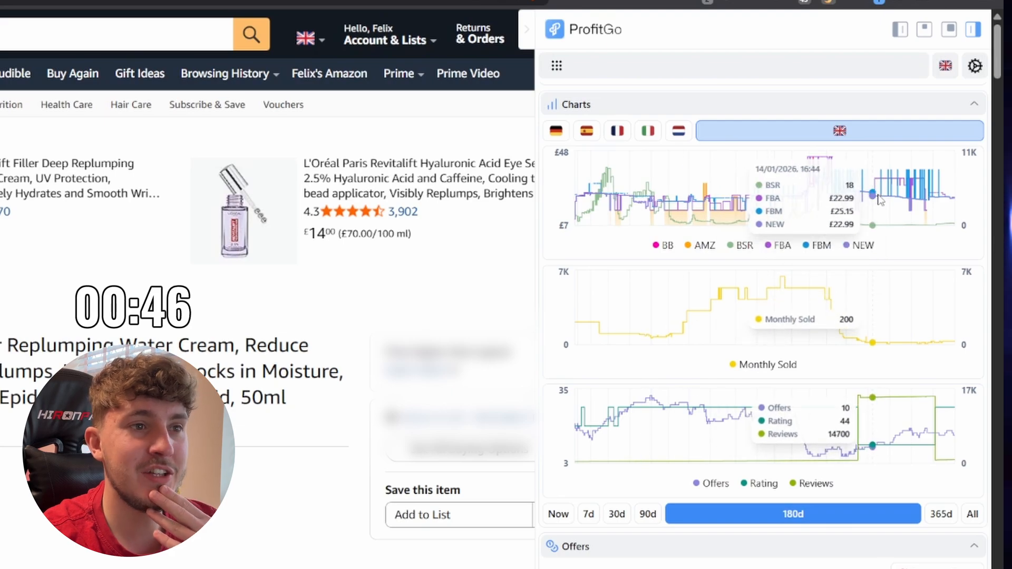
Weigh the water cream's long-term price and offer-count trends against its profit, margin and ROI in ProfitGo
{"action": "scroll", "coordinate": [904, 203], "scroll_direction": "up", "scroll_amount": 6}
{"action": "scroll", "coordinate": [899, 211], "scroll_direction": "down", "scroll_amount": 6}
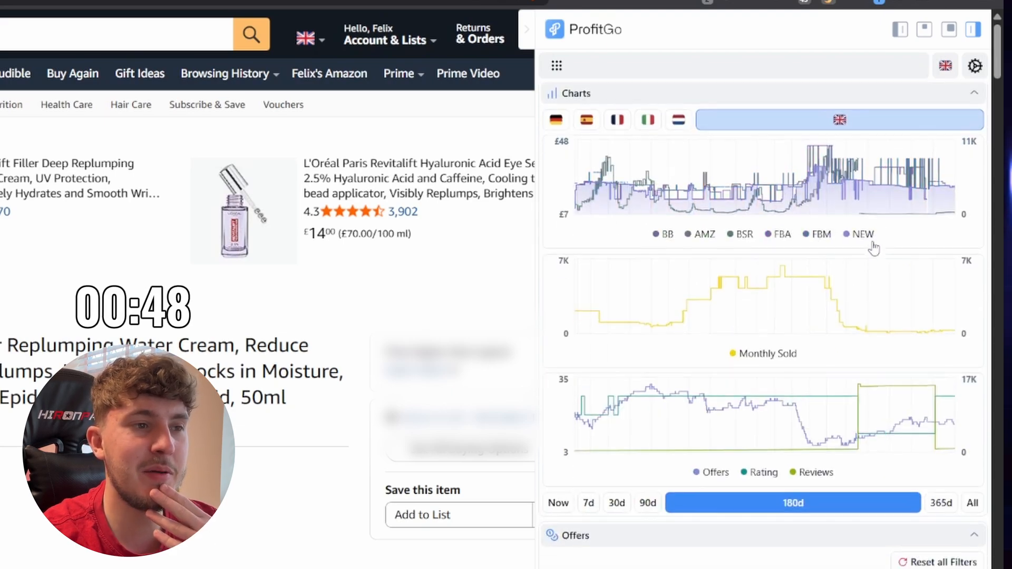
{"action": "scroll", "coordinate": [885, 243], "scroll_direction": "down", "scroll_amount": 5}
{"action": "scroll", "coordinate": [911, 263], "scroll_direction": "up", "scroll_amount": 8}
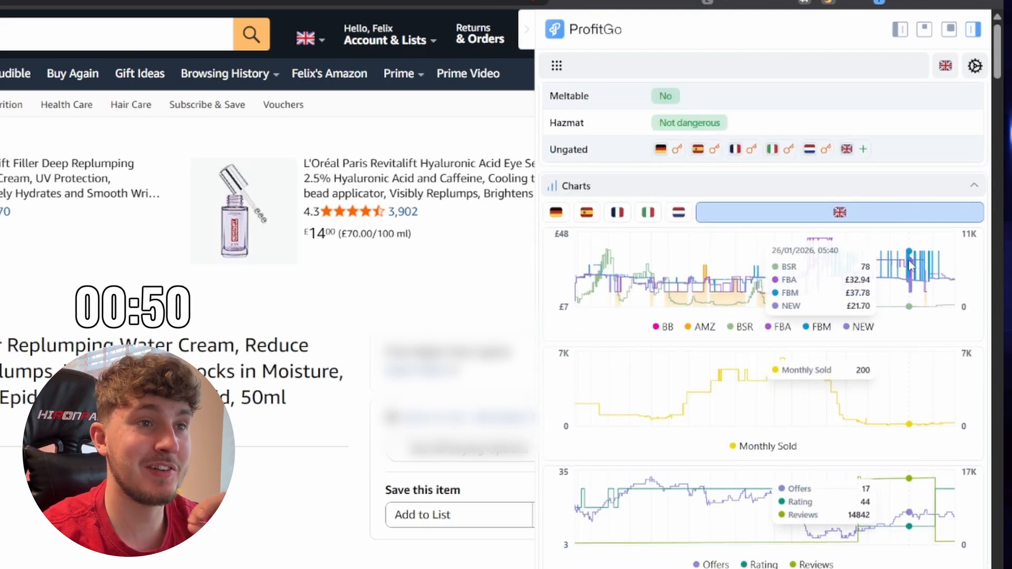
{"action": "scroll", "coordinate": [870, 269], "scroll_direction": "up", "scroll_amount": 8}
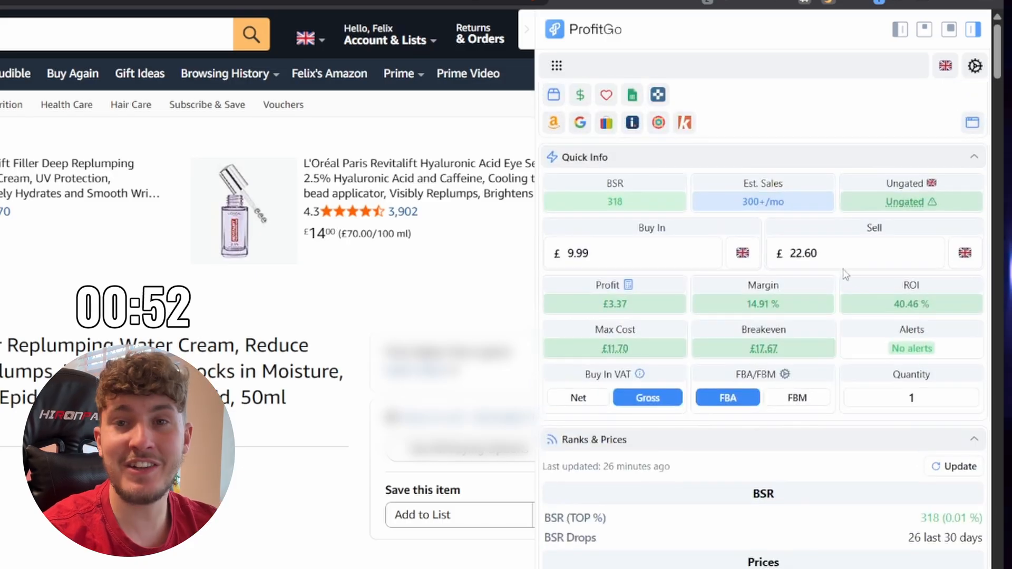
{"action": "scroll", "coordinate": [849, 264], "scroll_direction": "up", "scroll_amount": 3}
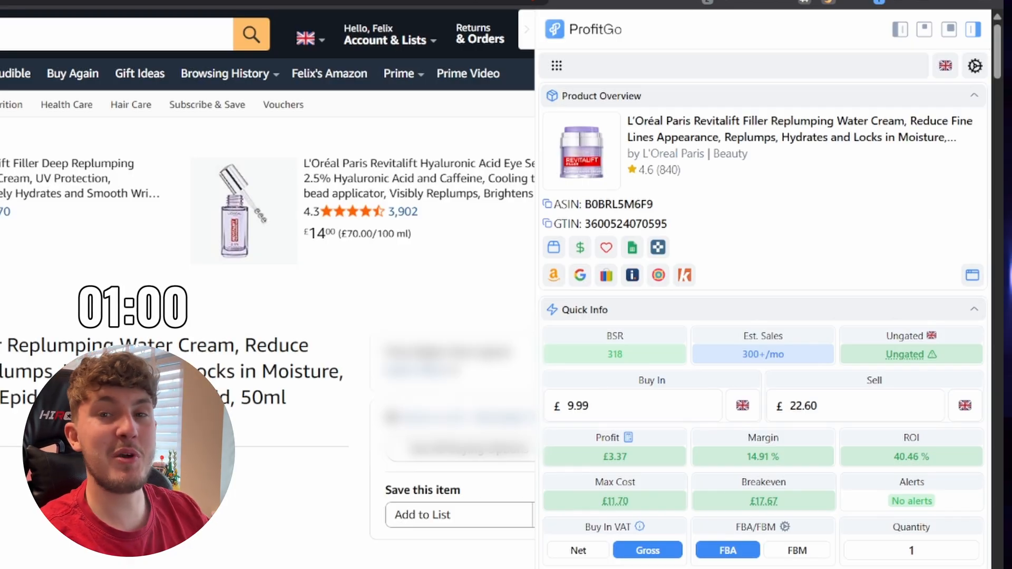
Recheck Costco's price and minimum purchase for the water cream, and examine its competing offers on the Amazon listing
{"action": "left_click", "coordinate": [555, 10]}
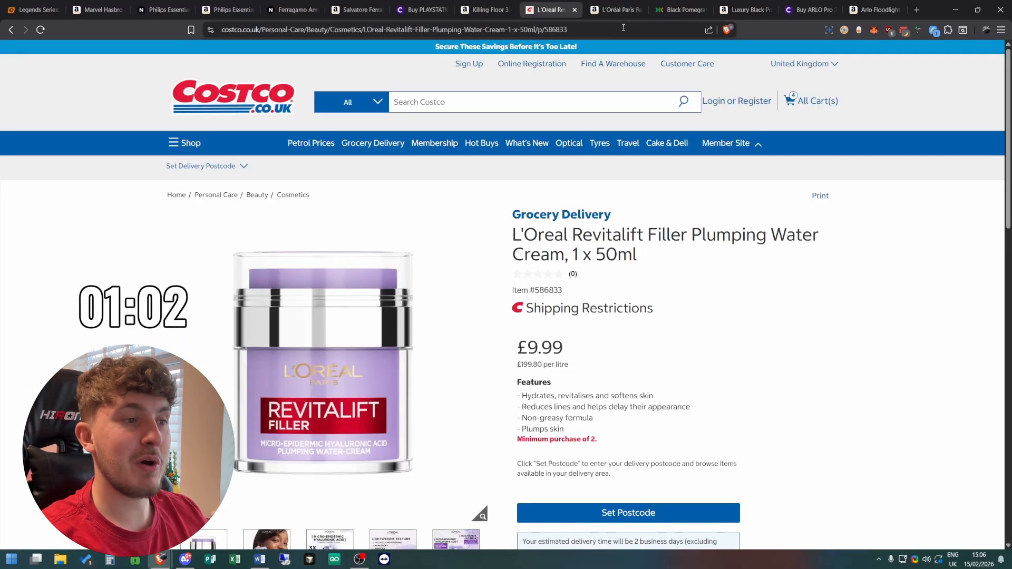
{"action": "scroll", "coordinate": [554, 381], "scroll_direction": "down", "scroll_amount": 1}
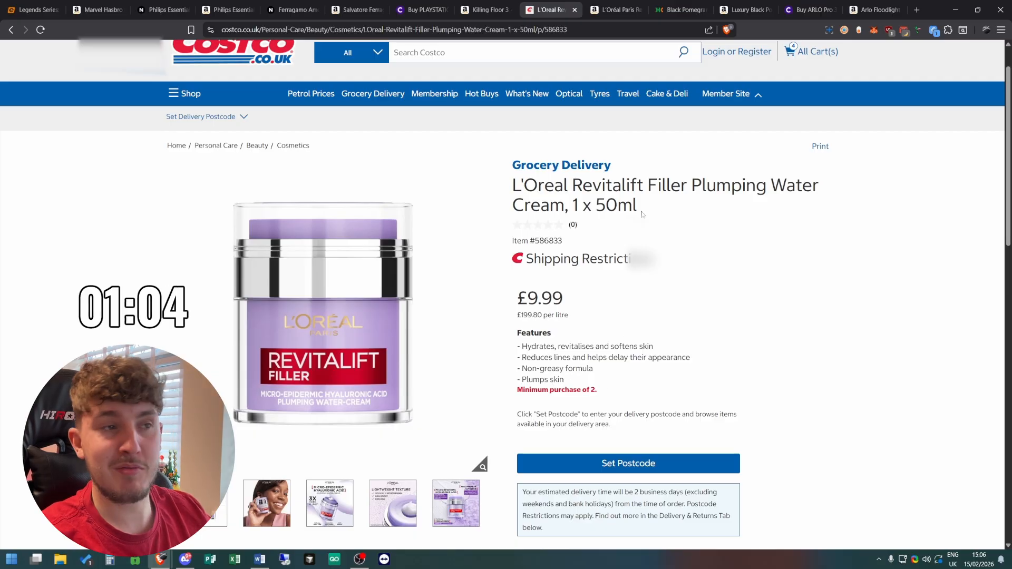
{"action": "left_click", "coordinate": [602, 4]}
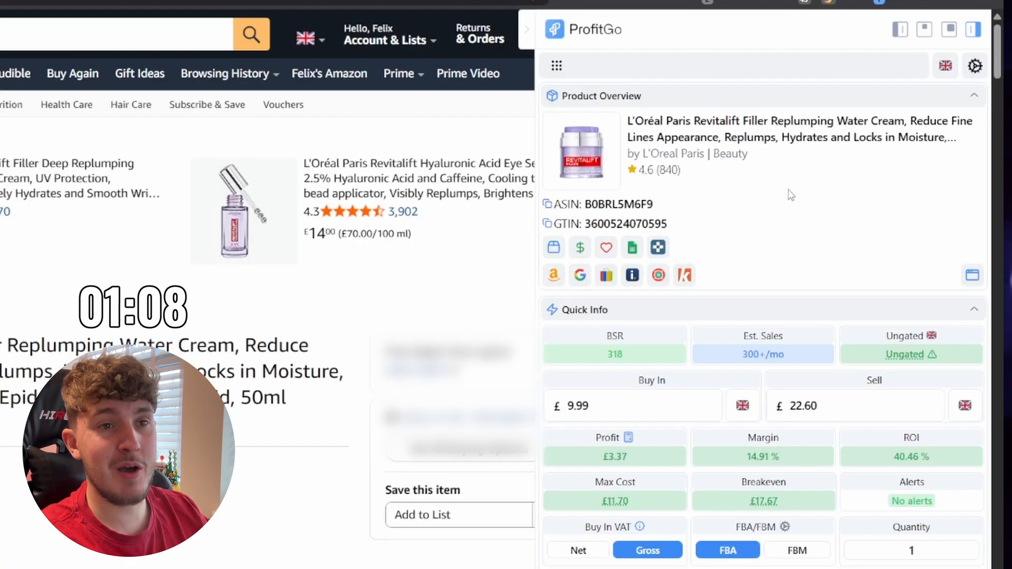
{"action": "scroll", "coordinate": [791, 195], "scroll_direction": "down", "scroll_amount": 15}
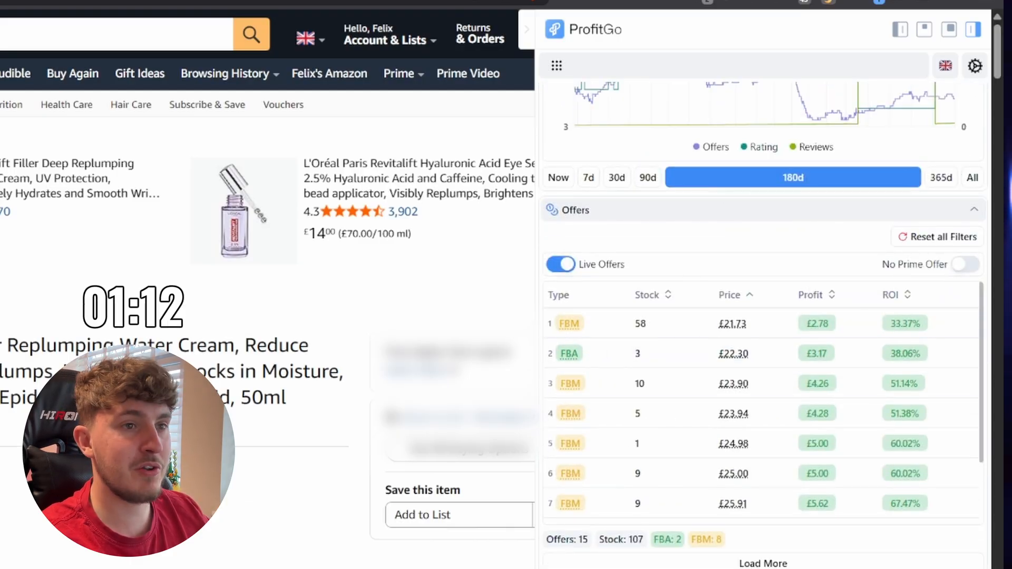
{"action": "scroll", "coordinate": [962, 464], "scroll_direction": "up", "scroll_amount": 15}
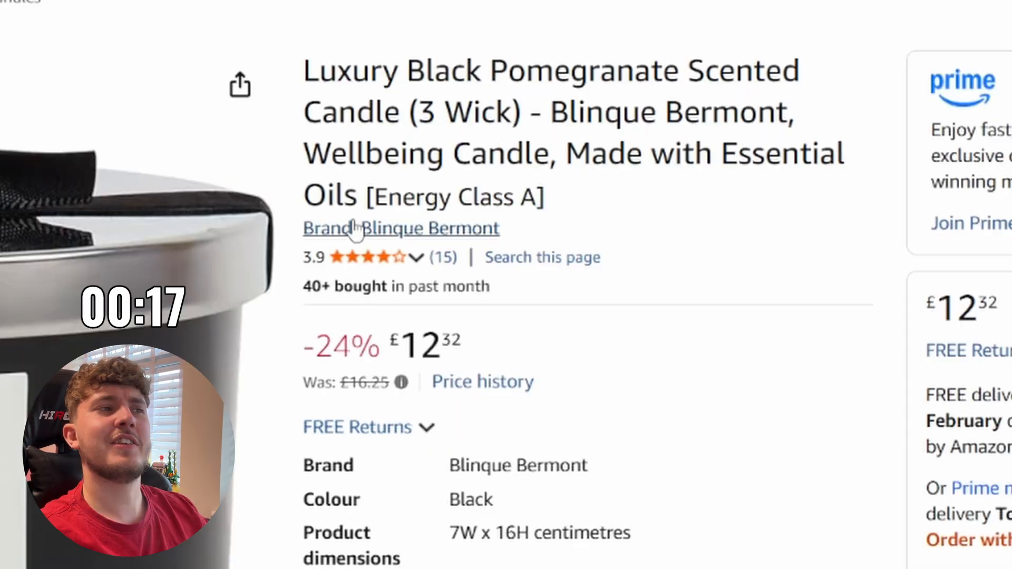
Highlight "[Energy Class A]" in the Luxury Black Pomegranate Scented Candle's title and check the candle's profitability in ProfitGo
{"action": "left_click_drag", "start_coordinate": [31, 270], "coordinate": [170, 284]}
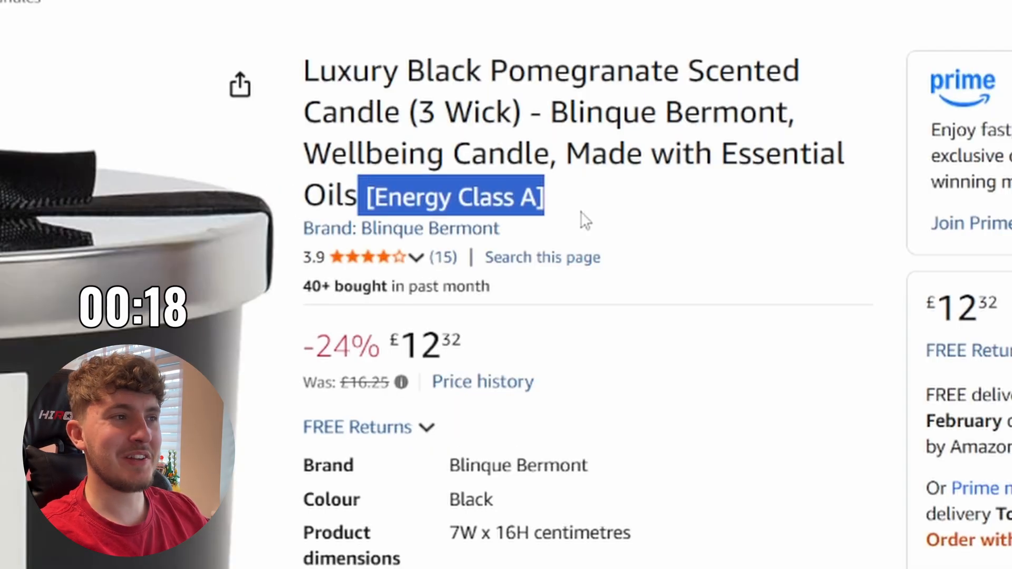
{"action": "left_click", "coordinate": [569, 219]}
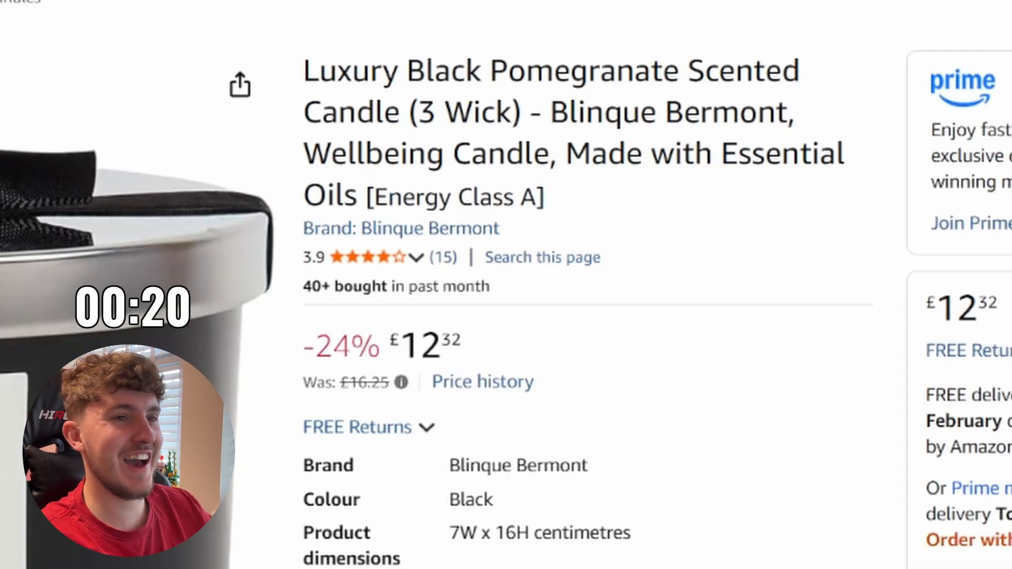
{"action": "scroll", "coordinate": [822, 165], "scroll_direction": "down", "scroll_amount": 2}
{"action": "scroll", "coordinate": [825, 172], "scroll_direction": "up", "scroll_amount": 4}
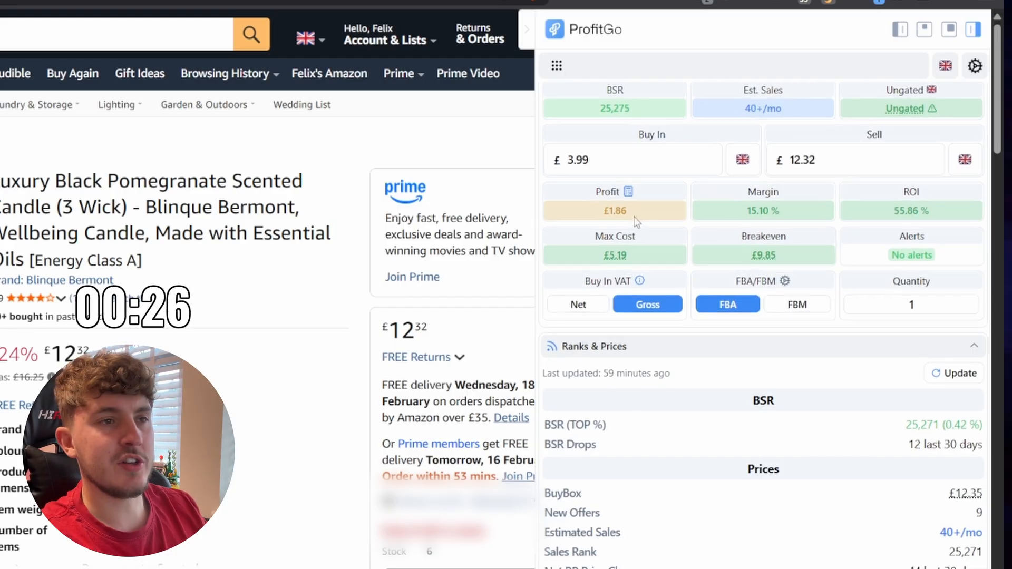
Examine the Black Pomegranate candle's 90-day price, sales and competition charts along with its live offers in ProfitGo
{"action": "scroll", "coordinate": [633, 228], "scroll_direction": "down", "scroll_amount": 10}
{"action": "scroll", "coordinate": [781, 158], "scroll_direction": "down", "scroll_amount": 2}
{"action": "scroll", "coordinate": [765, 174], "scroll_direction": "up", "scroll_amount": 8}
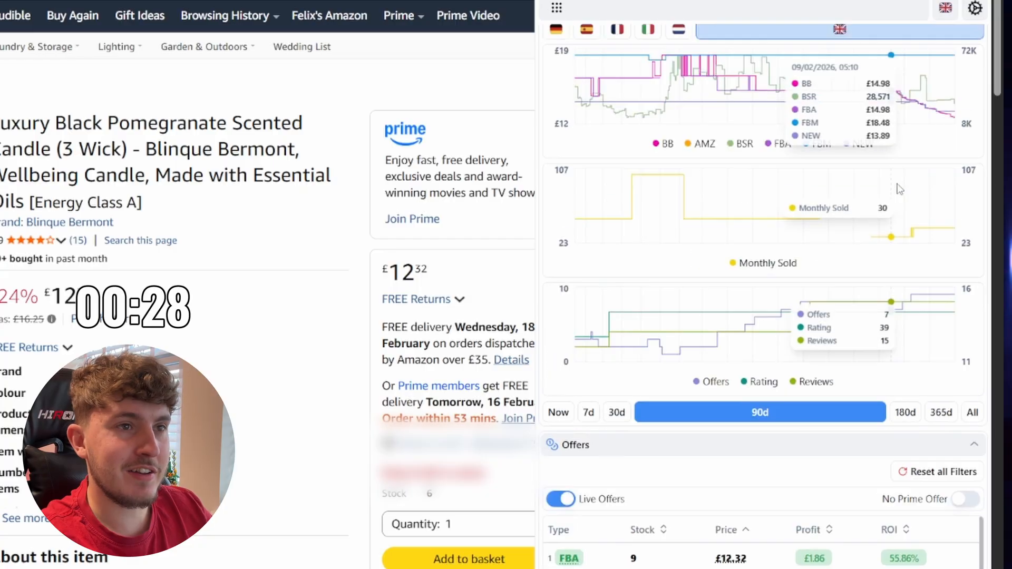
{"action": "scroll", "coordinate": [736, 190], "scroll_direction": "down", "scroll_amount": 6}
{"action": "scroll", "coordinate": [736, 190], "scroll_direction": "down", "scroll_amount": 1}
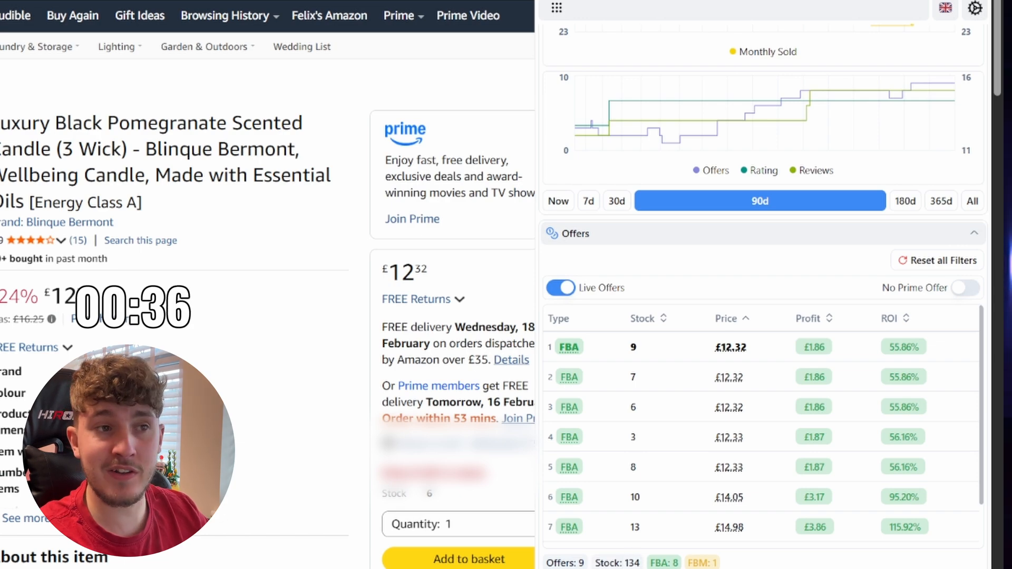
{"action": "scroll", "coordinate": [897, 226], "scroll_direction": "up", "scroll_amount": 6}
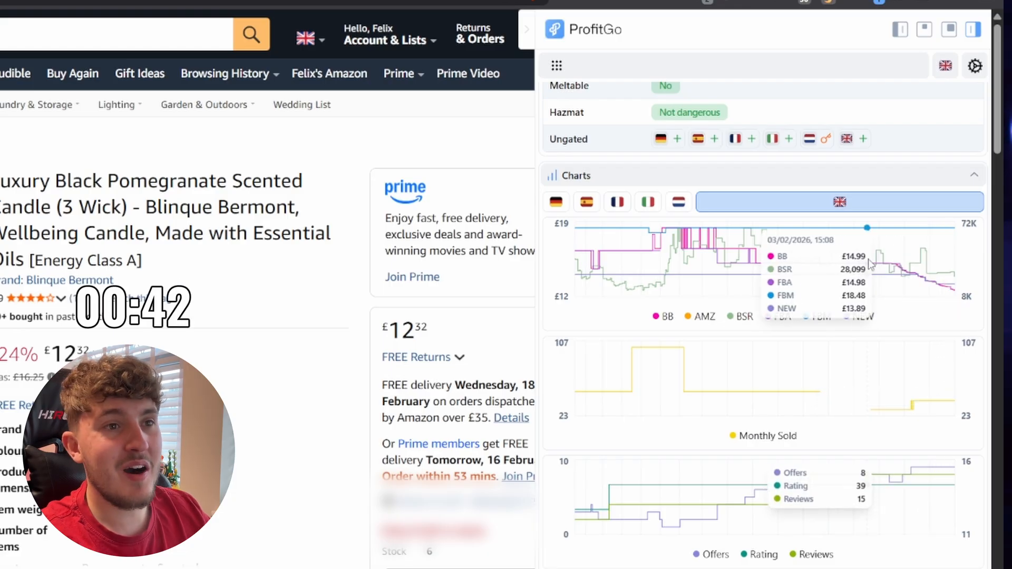
Test a £14.99 sell price for the Black Pomegranate candle in ProfitGo, restore it to £12.32, and review the price and sales charts
{"action": "scroll", "coordinate": [869, 259], "scroll_direction": "up", "scroll_amount": 10}
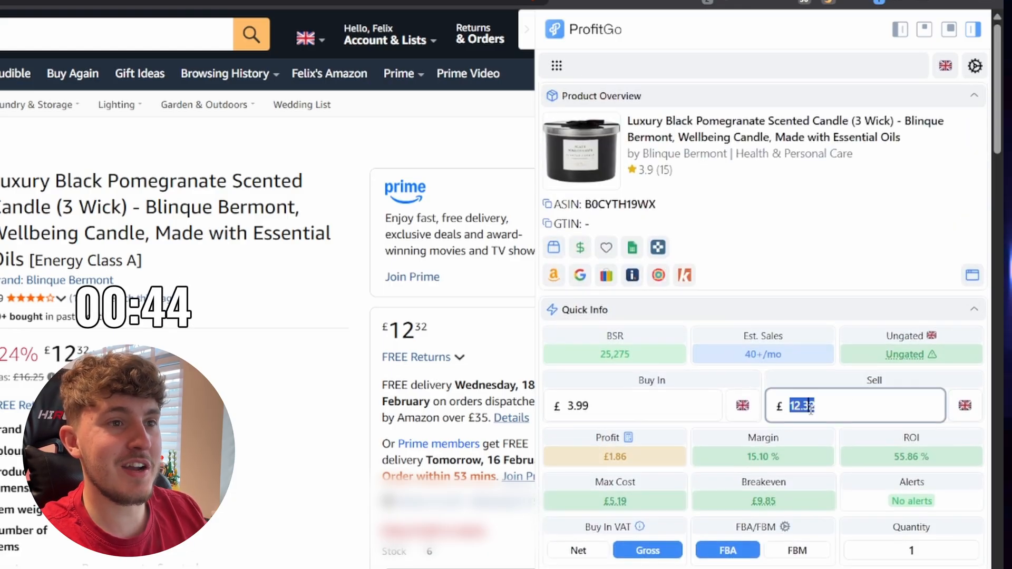
{"action": "type", "text": "14.99"}
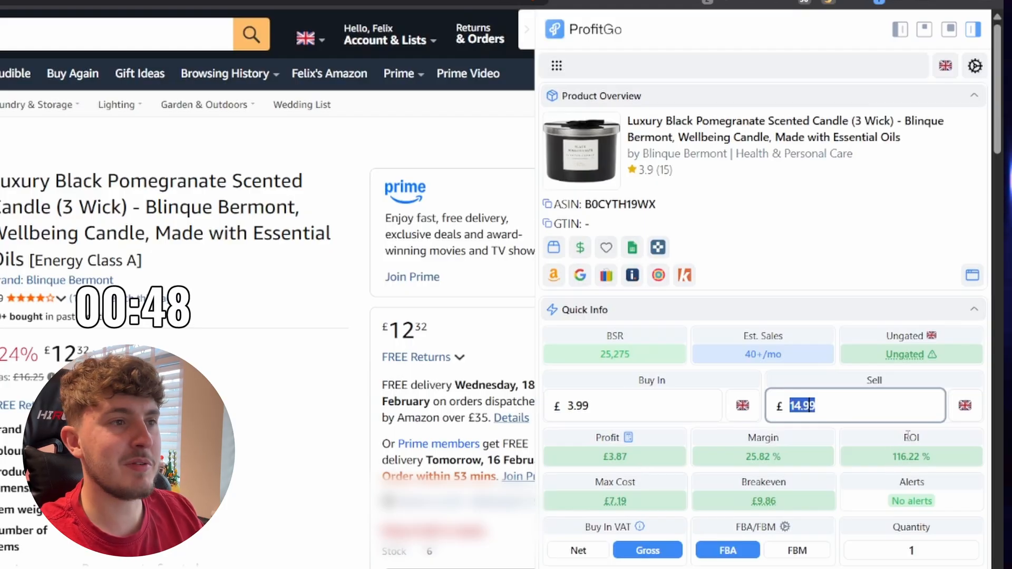
{"action": "type", "text": "12.32"}
{"action": "scroll", "coordinate": [874, 404], "scroll_direction": "down", "scroll_amount": 15}
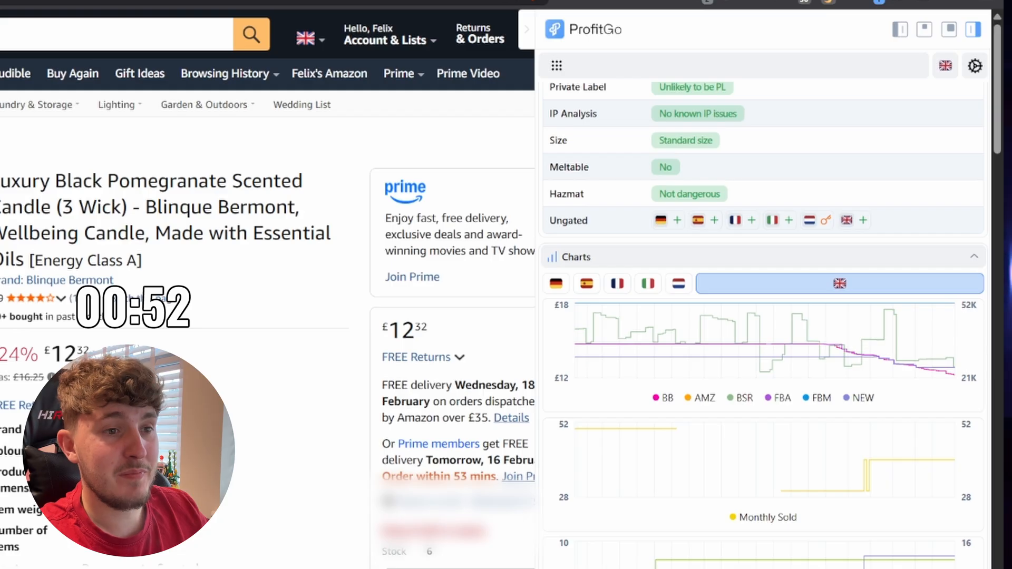
{"action": "left_click", "coordinate": [835, 567]}
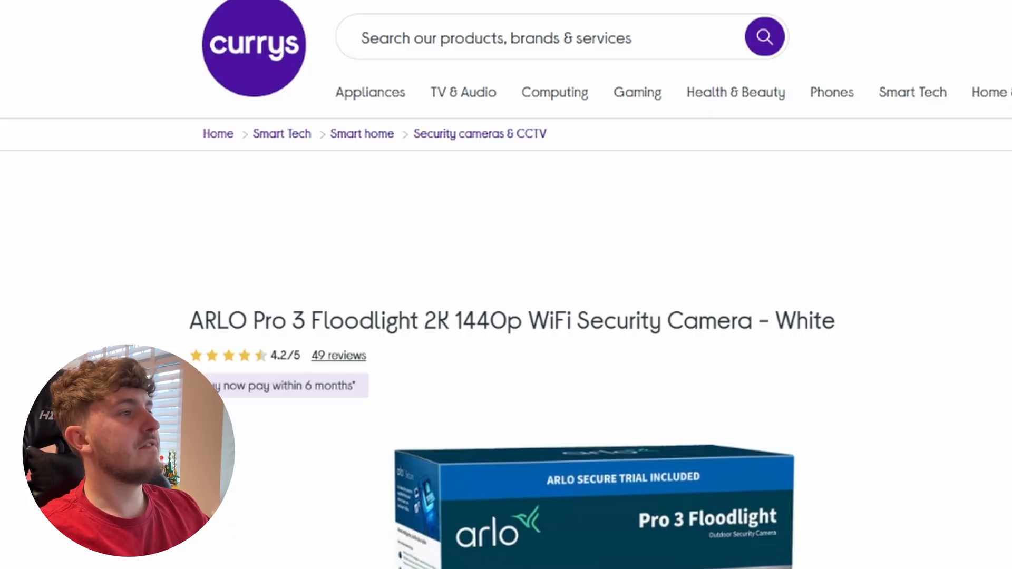
Check the ARLO Pro 3 Floodlight camera's current price on the Currys page and highlight its former price
{"action": "scroll", "coordinate": [506, 284], "scroll_direction": "down", "scroll_amount": 3}
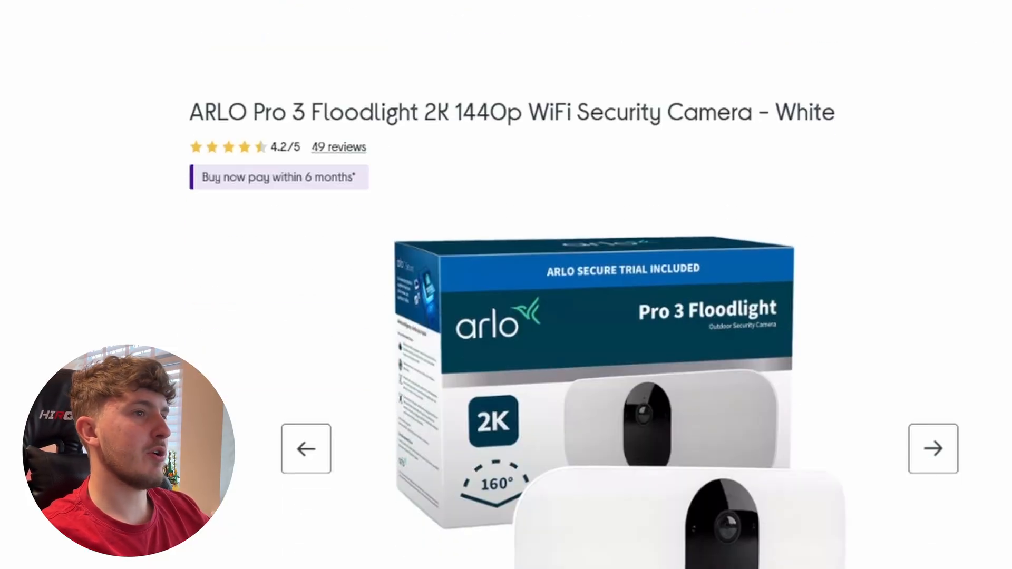
{"action": "scroll", "coordinate": [998, 298], "scroll_direction": "down", "scroll_amount": 5}
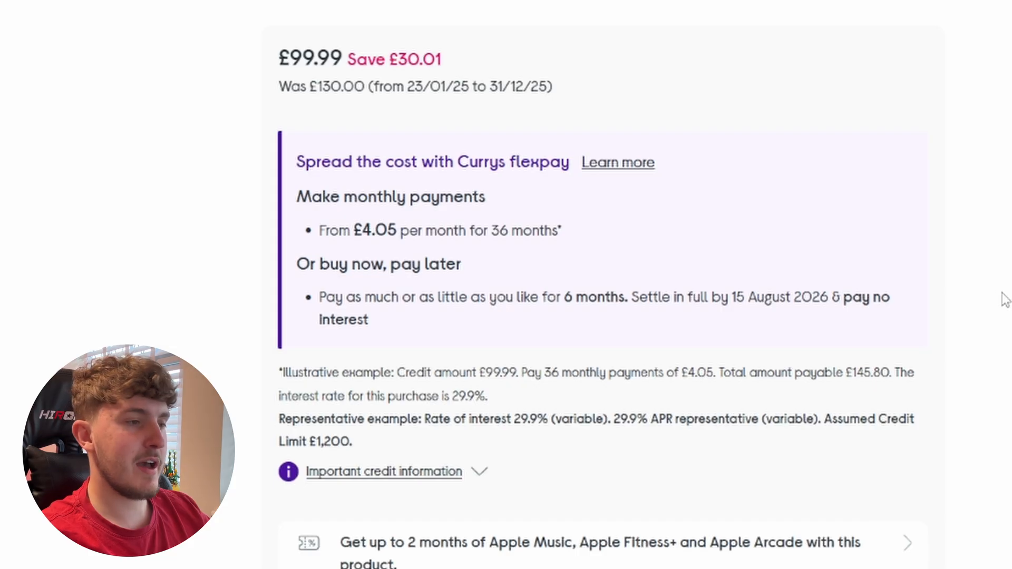
{"action": "scroll", "coordinate": [979, 245], "scroll_direction": "up", "scroll_amount": 3}
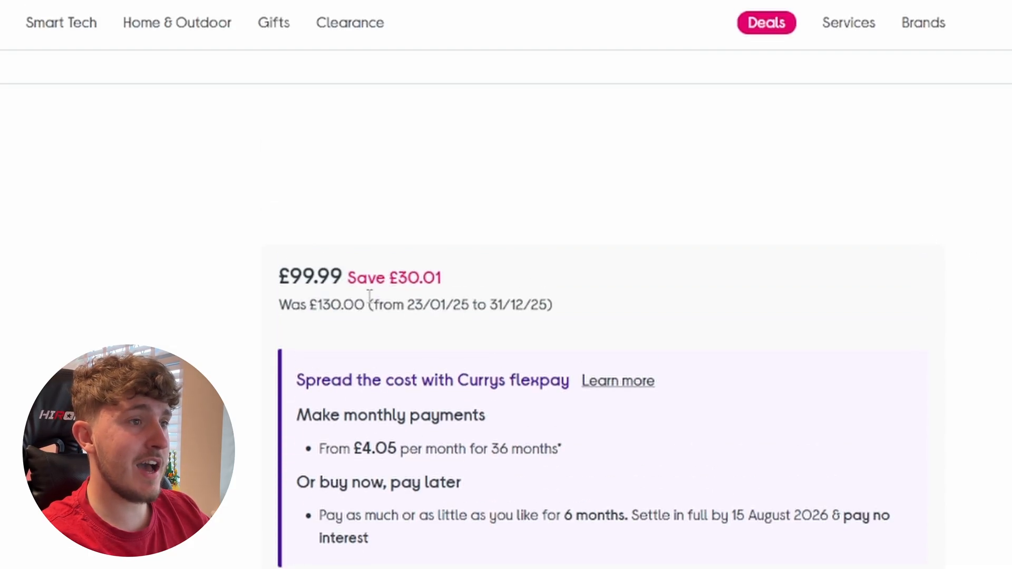
{"action": "left_click_drag", "start_coordinate": [301, 304], "coordinate": [374, 305]}
{"action": "left_click", "coordinate": [390, 293]}
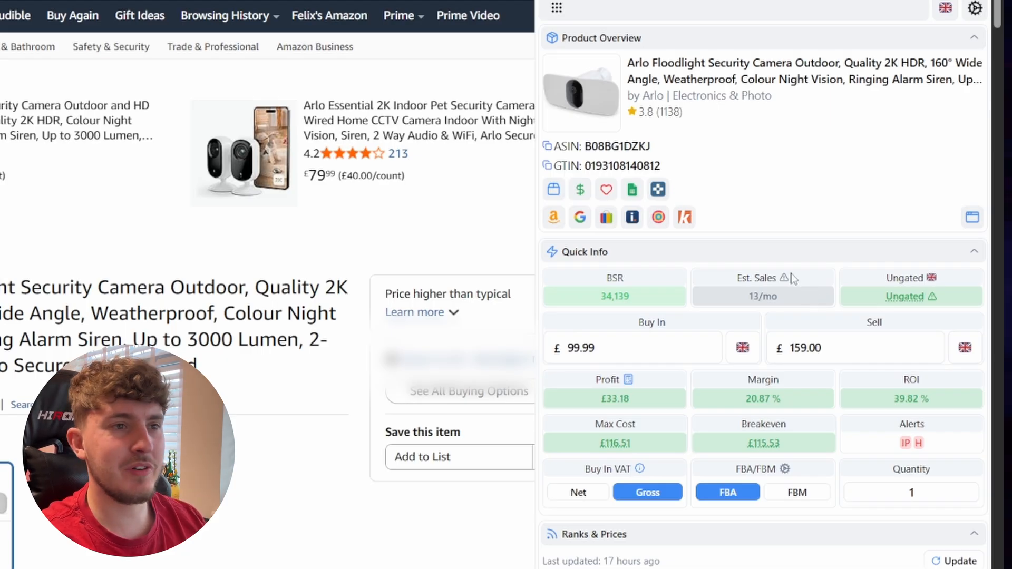
Examine the Arlo floodlight camera's estimated sales, profit, alerts and price history on its Amazon listing in ProfitGo
{"action": "mouse_move", "coordinate": [784, 278]}
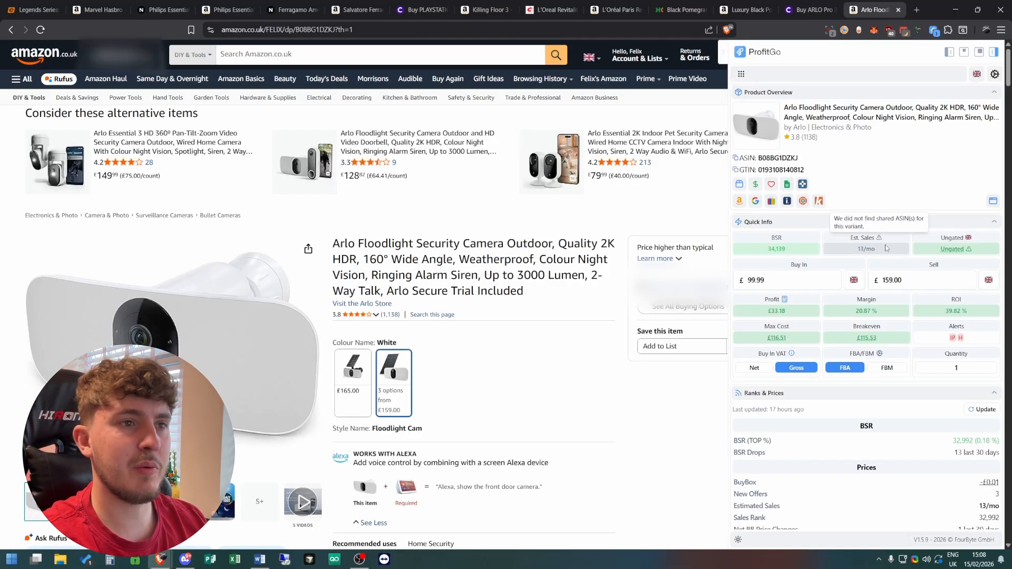
{"action": "scroll", "coordinate": [885, 245], "scroll_direction": "down", "scroll_amount": 1}
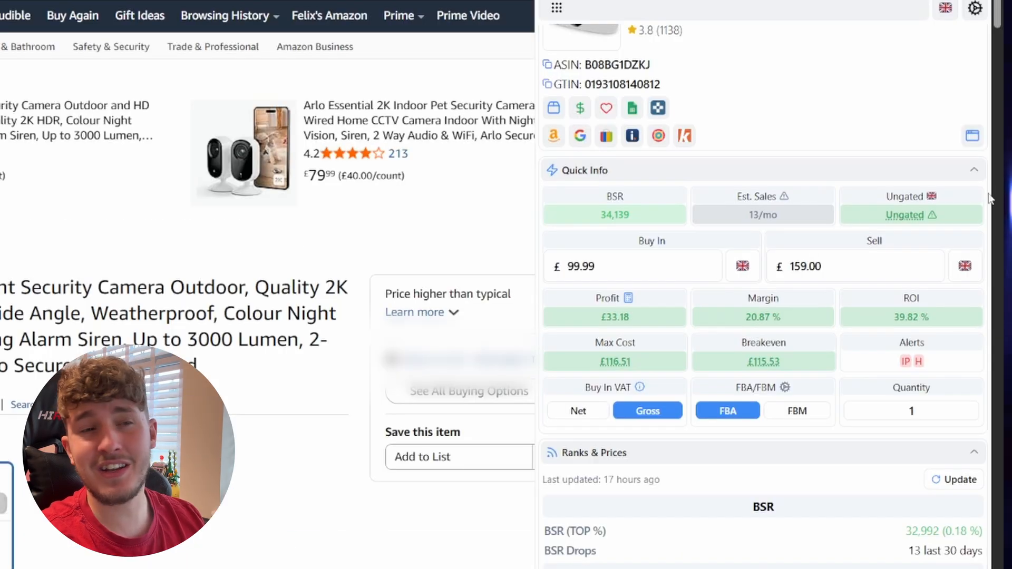
{"action": "left_click", "coordinate": [804, 264]}
{"action": "scroll", "coordinate": [718, 271], "scroll_direction": "down", "scroll_amount": 15}
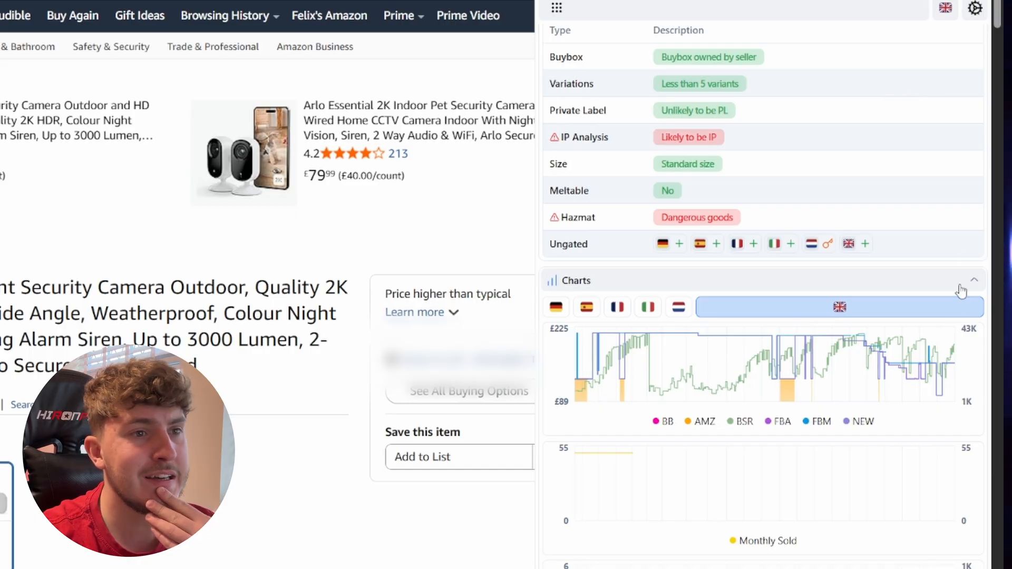
{"action": "mouse_move", "coordinate": [950, 354]}
{"action": "scroll", "coordinate": [949, 354], "scroll_direction": "up", "scroll_amount": 10}
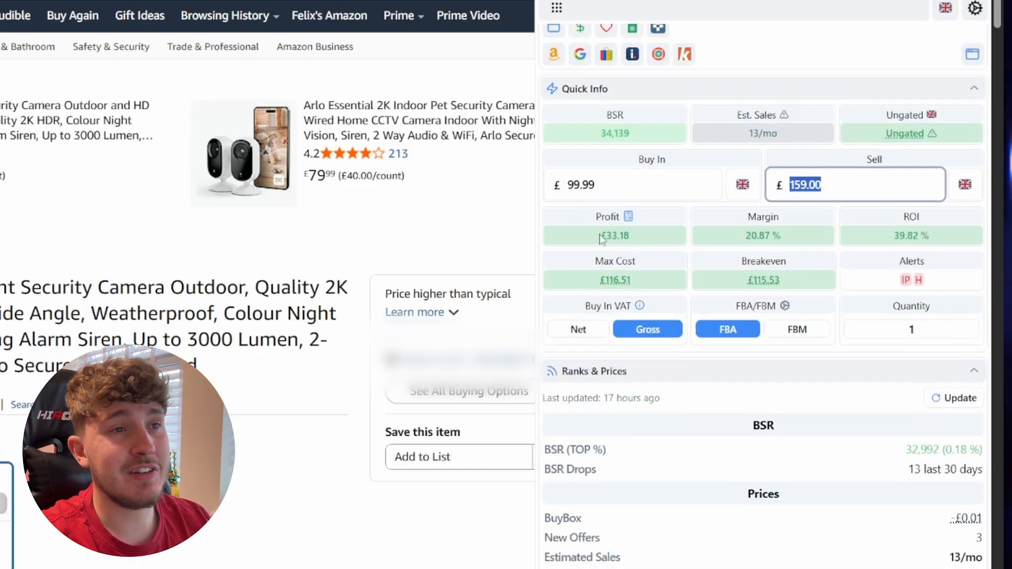
{"action": "scroll", "coordinate": [903, 150], "scroll_direction": "down", "scroll_amount": 10}
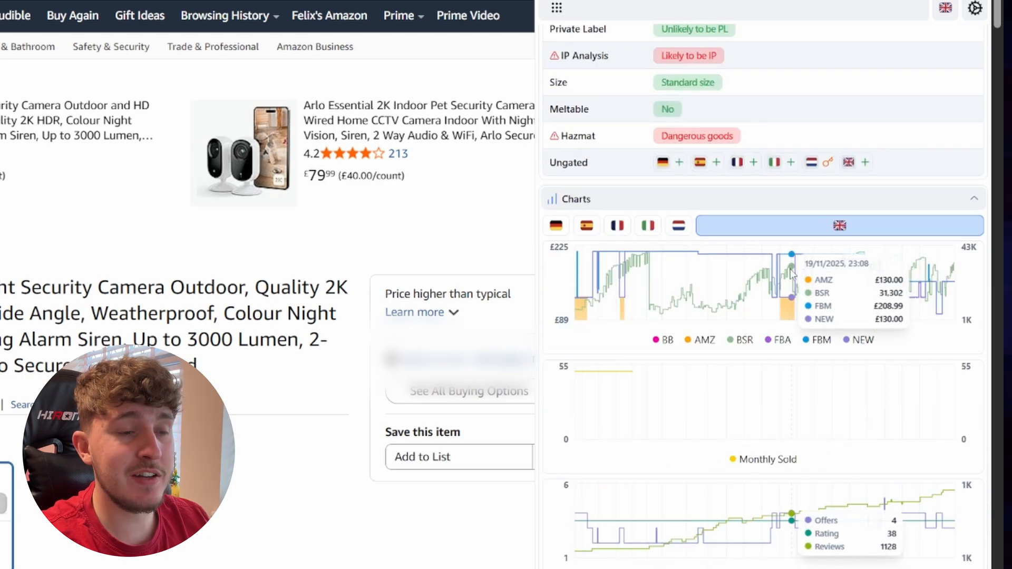
Extend the Arlo camera's charts to 365 days and compare its long-term price, sales rank and offer trends with its profit figures
{"action": "left_click", "coordinate": [864, 341]}
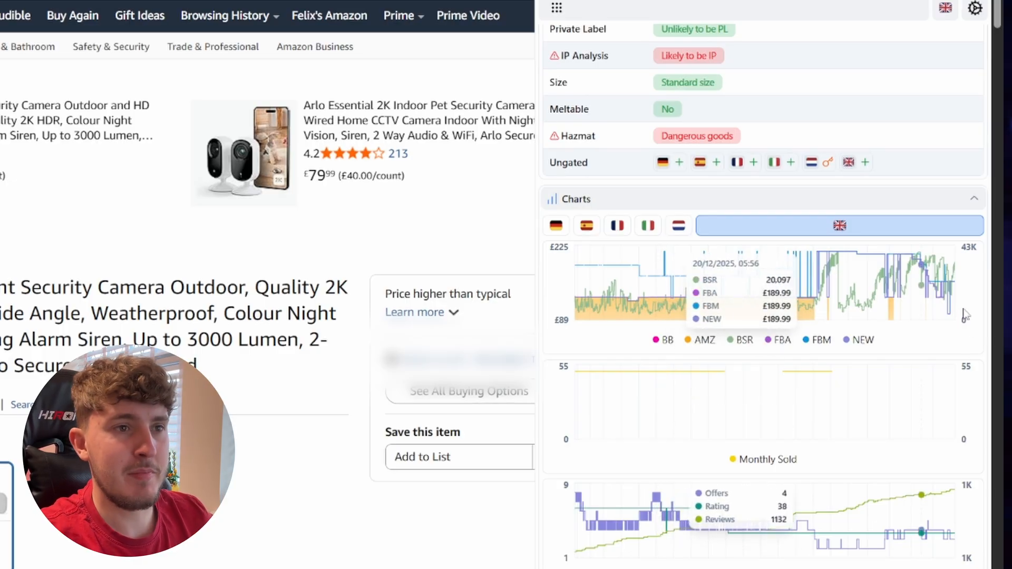
{"action": "scroll", "coordinate": [838, 256], "scroll_direction": "up", "scroll_amount": 10}
{"action": "scroll", "coordinate": [838, 256], "scroll_direction": "up", "scroll_amount": 4}
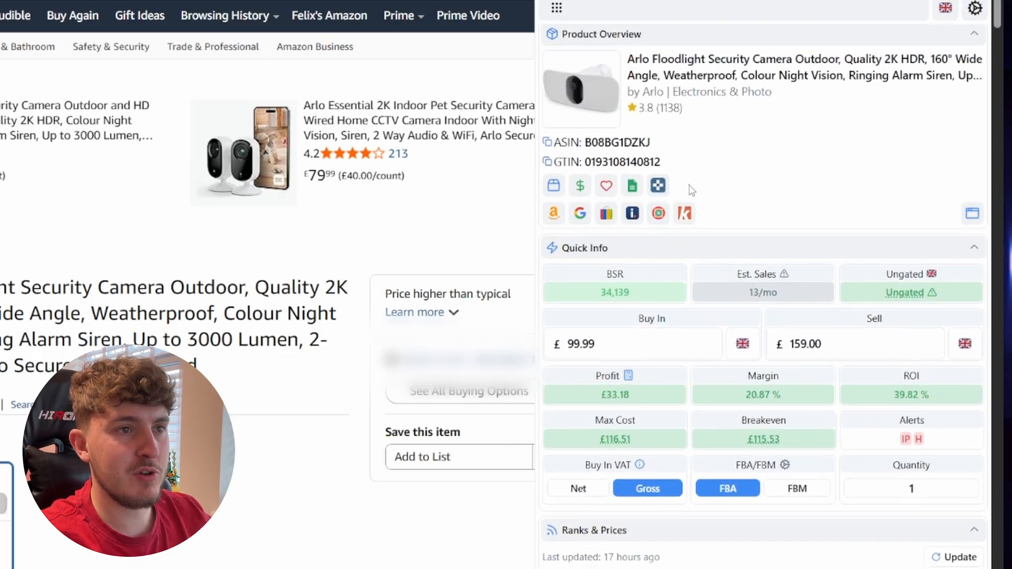
{"action": "scroll", "coordinate": [854, 330], "scroll_direction": "down", "scroll_amount": 15}
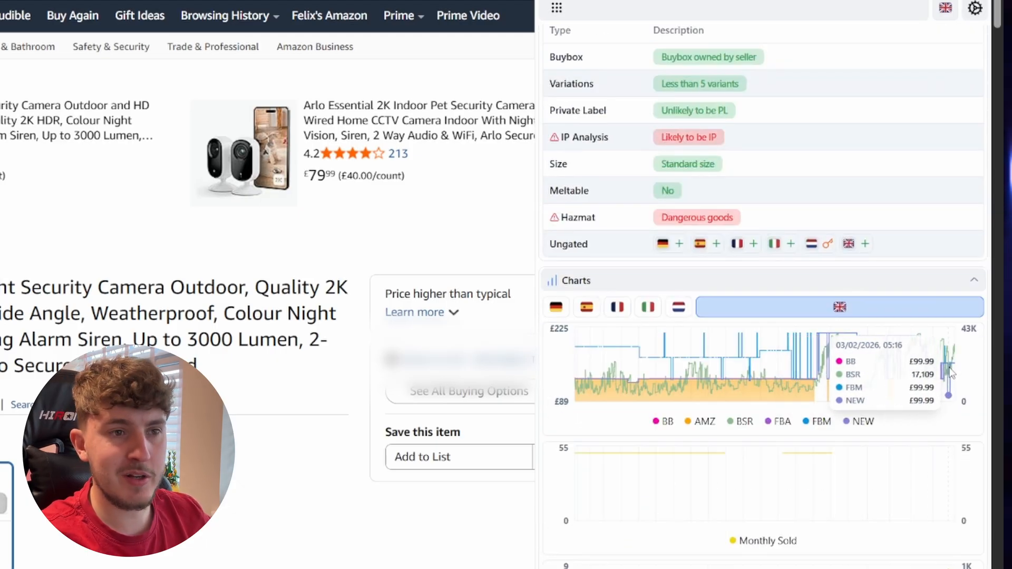
{"action": "scroll", "coordinate": [952, 372], "scroll_direction": "down", "scroll_amount": 3}
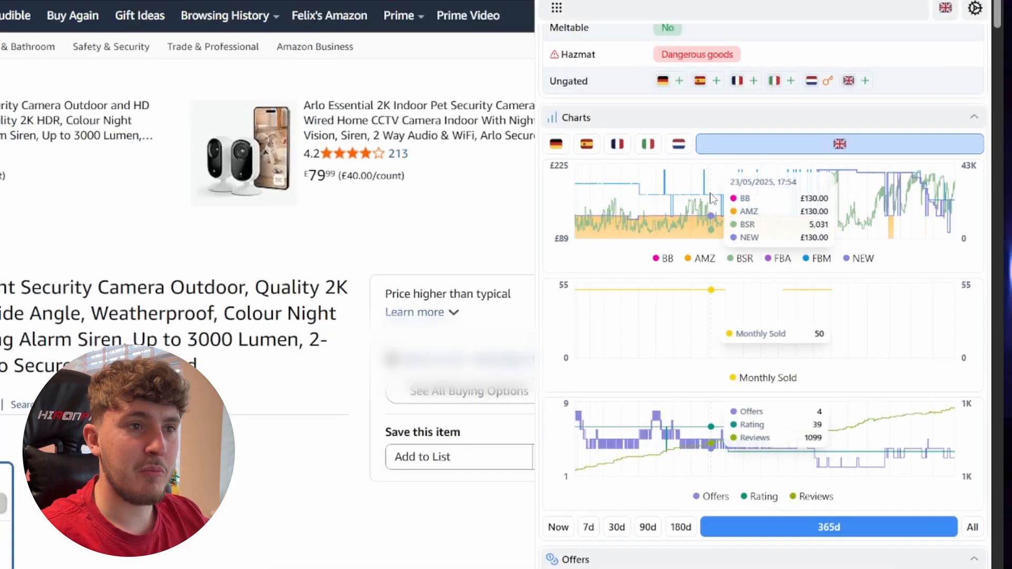
Set the Arlo camera's sell price to £130.00 in ProfitGo, and review the resulting profitability alongside its live offers
{"action": "scroll", "coordinate": [737, 289], "scroll_direction": "up", "scroll_amount": 10}
{"action": "scroll", "coordinate": [736, 289], "scroll_direction": "up", "scroll_amount": 6}
{"action": "left_click", "coordinate": [828, 266]}
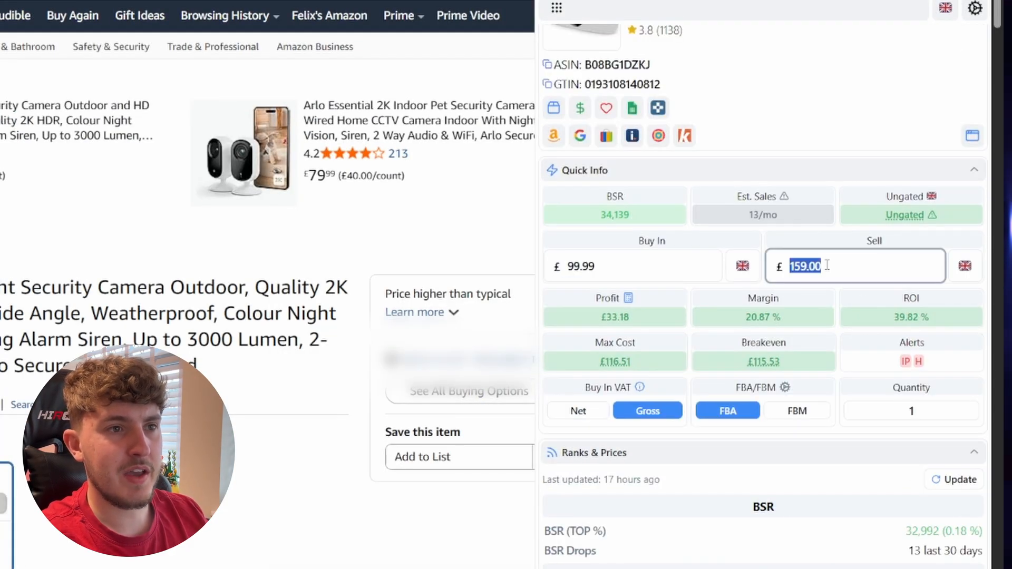
{"action": "left_click", "coordinate": [828, 265]}
{"action": "key", "text": "BackSpace"}
{"action": "key", "text": "BackSpace"}
{"action": "key", "text": "BackSpace"}
{"action": "key", "text": "BackSpace"}
{"action": "key", "text": "BackSpace"}
{"action": "key", "text": "BackSpace"}
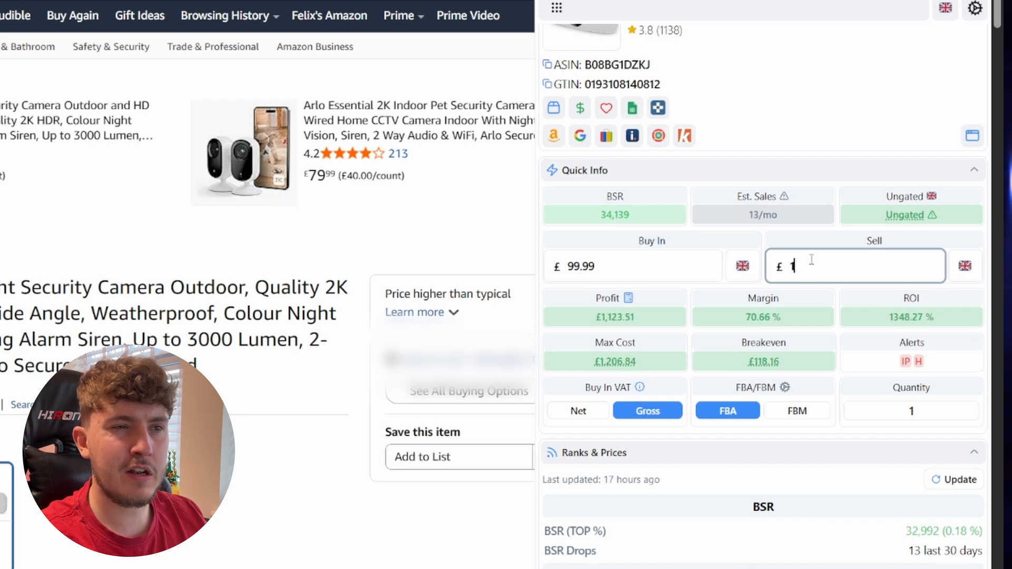
{"action": "type", "text": "130.00"}
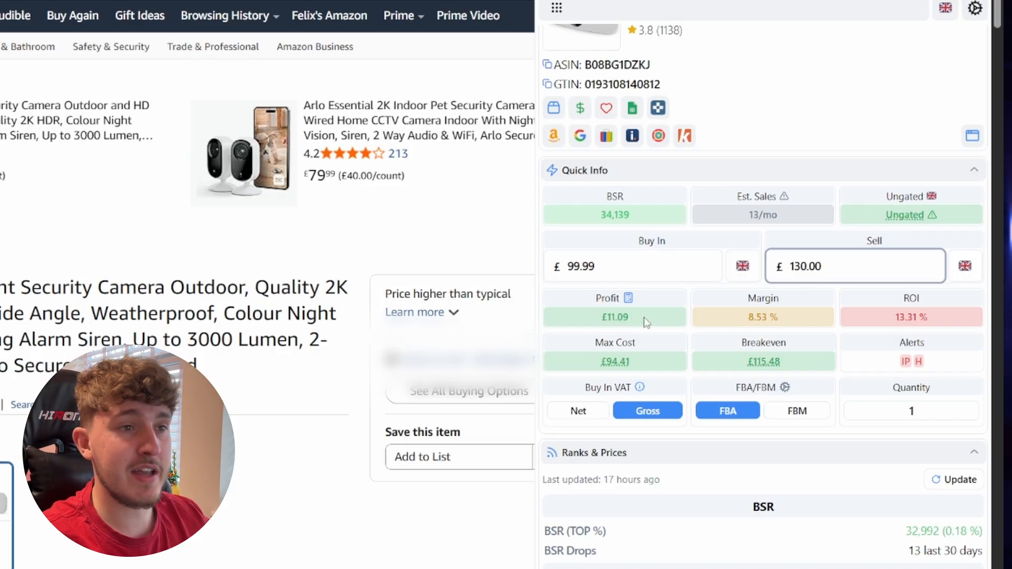
{"action": "scroll", "coordinate": [886, 315], "scroll_direction": "down", "scroll_amount": 15}
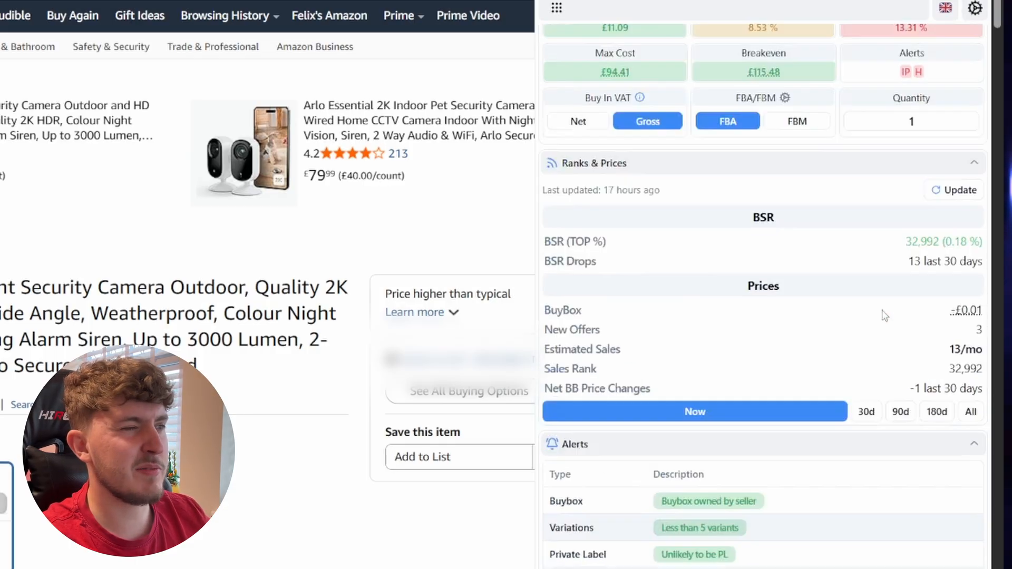
{"action": "scroll", "coordinate": [705, 243], "scroll_direction": "up", "scroll_amount": 15}
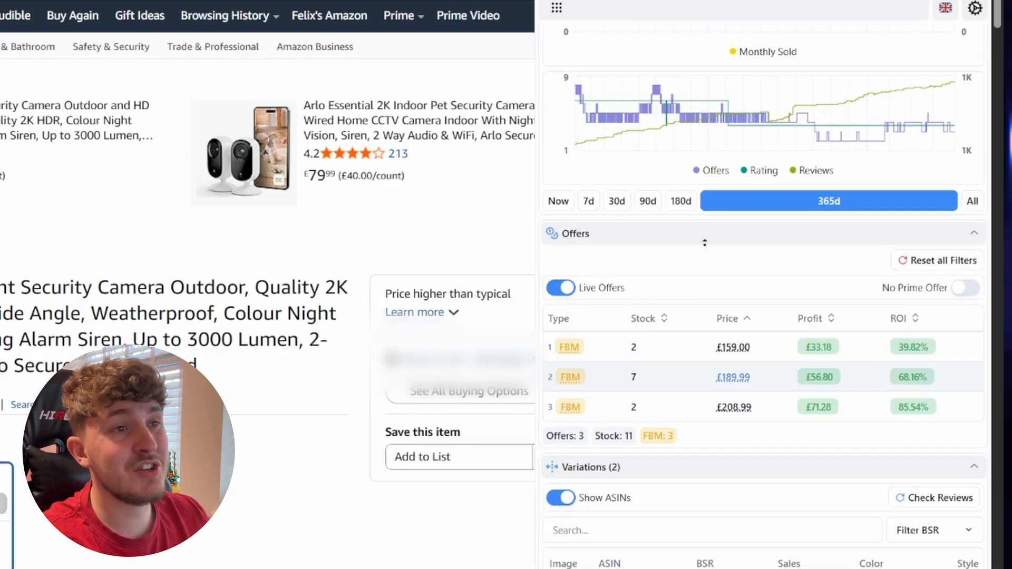
Set the Arlo camera's buy-in price to £89.99 in ProfitGo to test a cheaper purchase cost
{"action": "left_click_drag", "start_coordinate": [590, 348], "coordinate": [568, 348]}
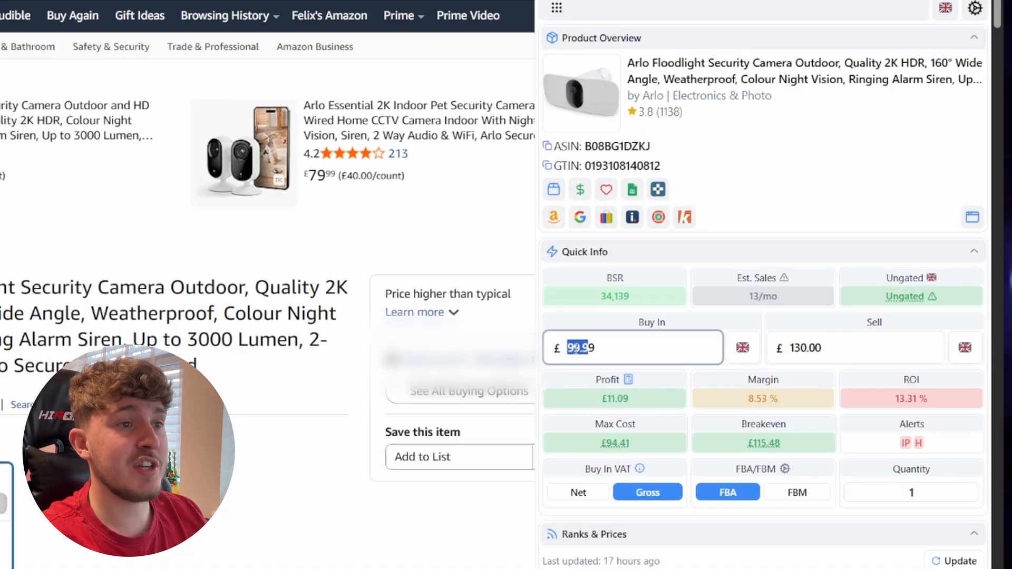
{"action": "left_click", "coordinate": [574, 348]}
{"action": "key", "text": "BackSpace"}
{"action": "type", "text": "8"}
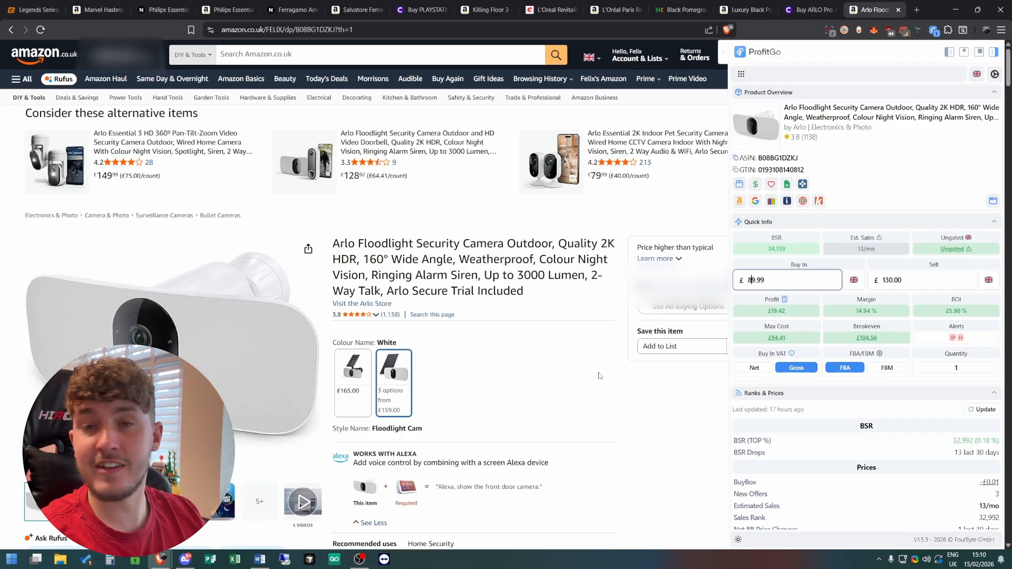
{"action": "left_click", "coordinate": [600, 376]}
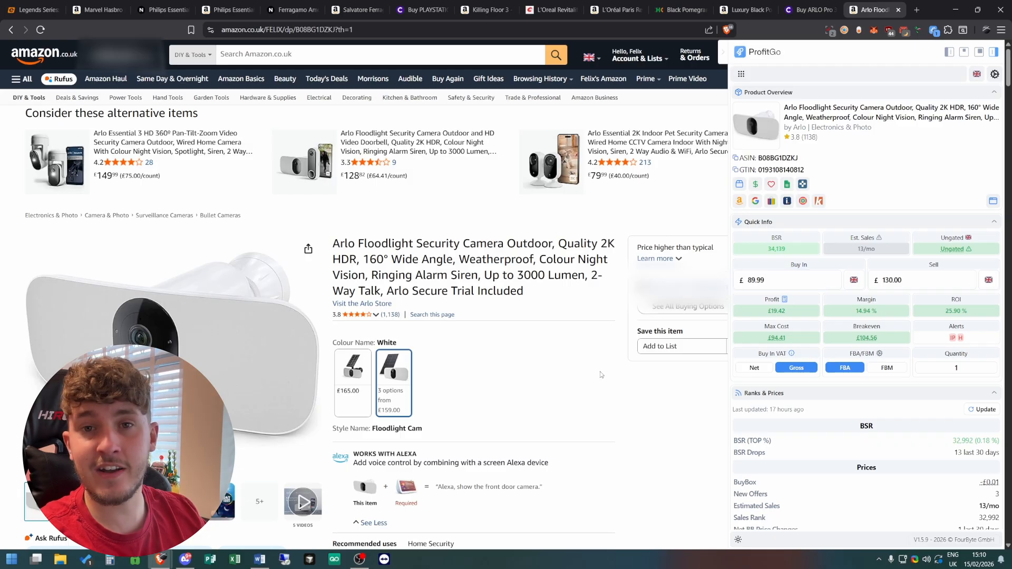
Recheck the Arlo camera's price and promotional offers on the Currys page, and return to its Amazon listing
{"action": "left_click", "coordinate": [820, 3]}
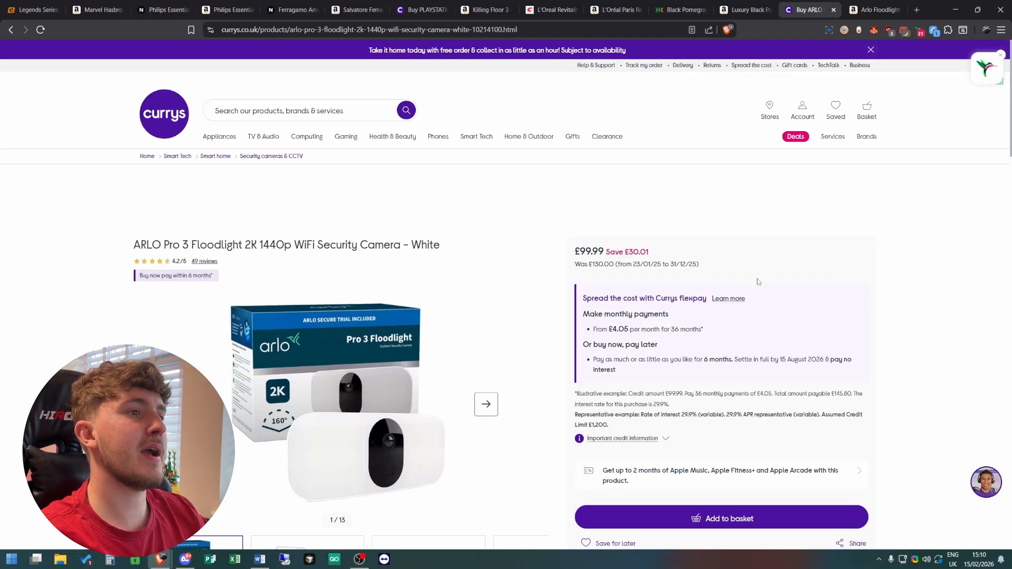
{"action": "scroll", "coordinate": [759, 253], "scroll_direction": "down", "scroll_amount": 1}
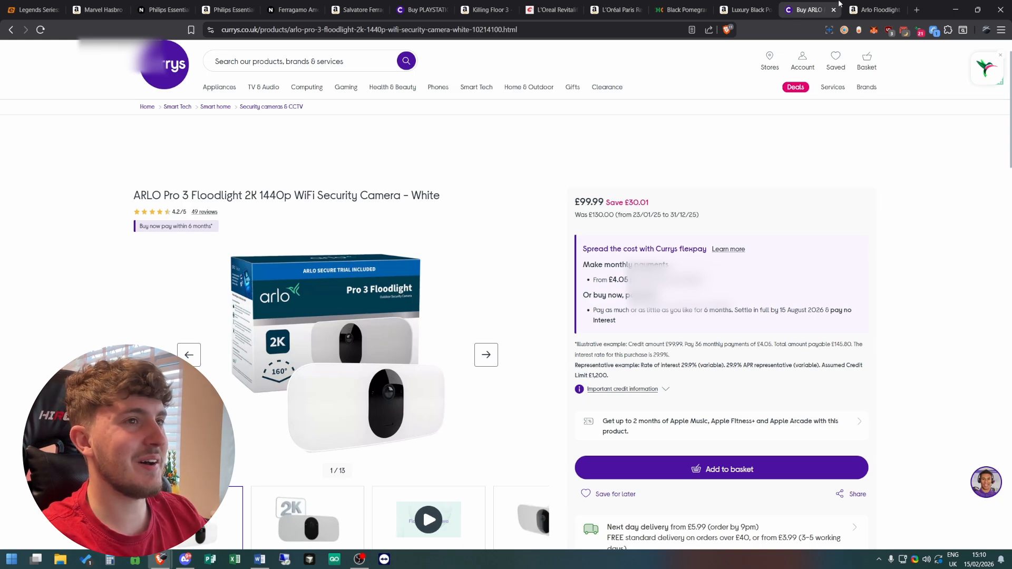
{"action": "left_click", "coordinate": [868, 5]}
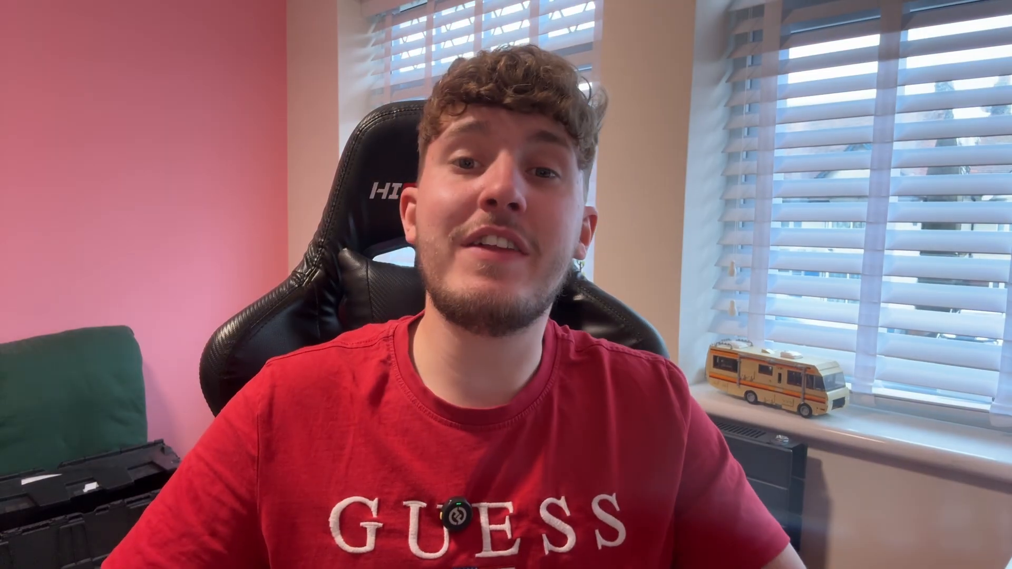